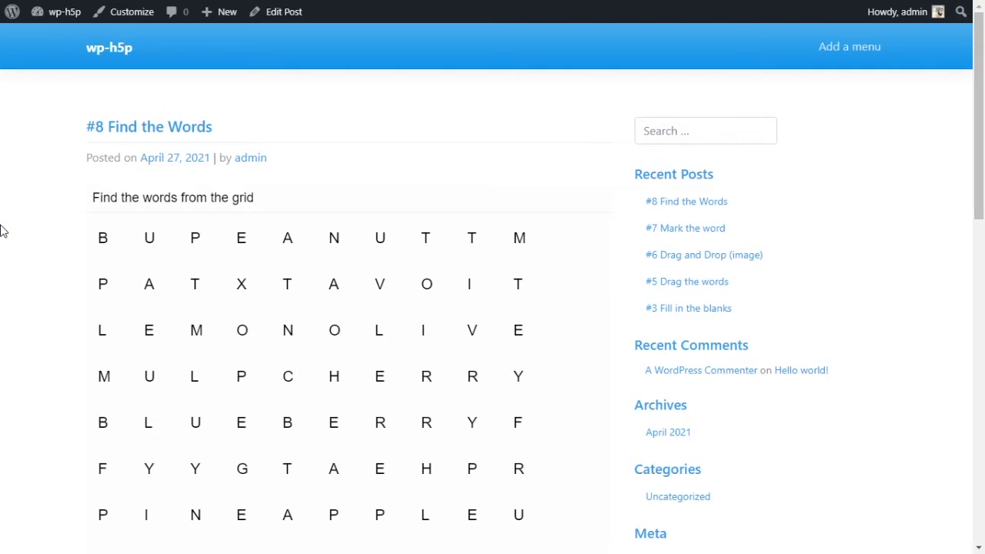
Step: Examine the published Find the Words puzzle, including its task description, letter grid, word list and found counter
left_click_drag(94, 196, 262, 200)
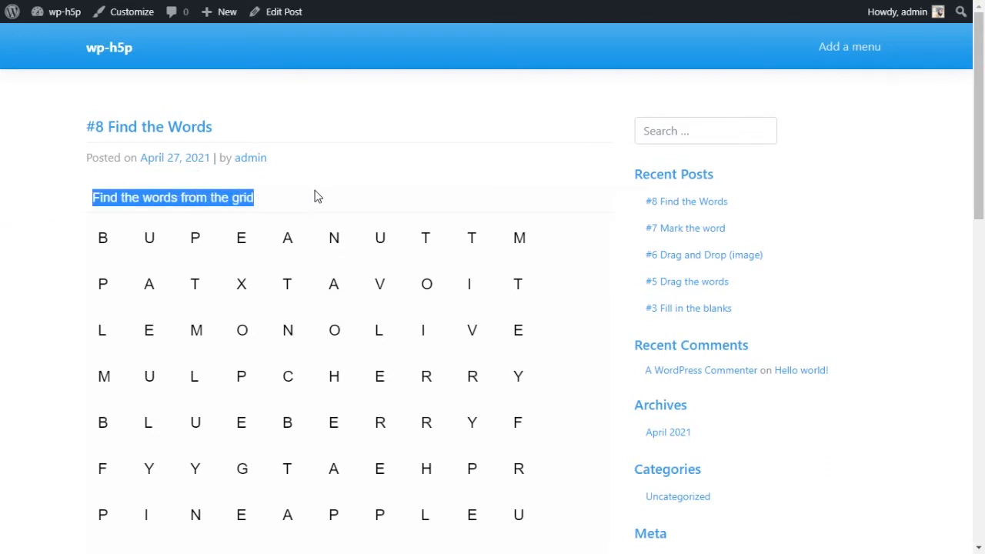
scroll(325, 190, "down", 5)
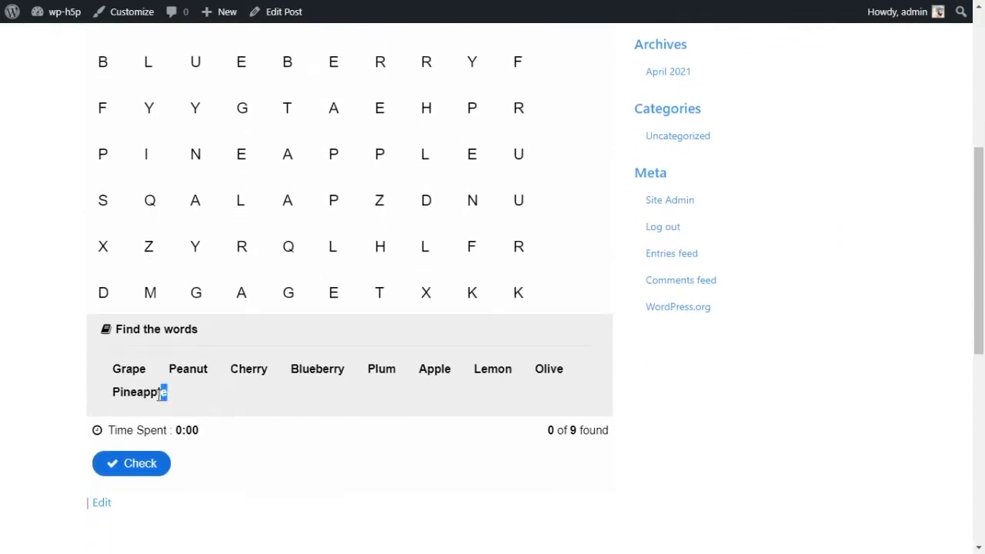
left_click_drag(162, 394, 110, 375)
left_click(174, 378)
left_click_drag(547, 431, 605, 430)
left_click(606, 431)
scroll(425, 431, "up", 3)
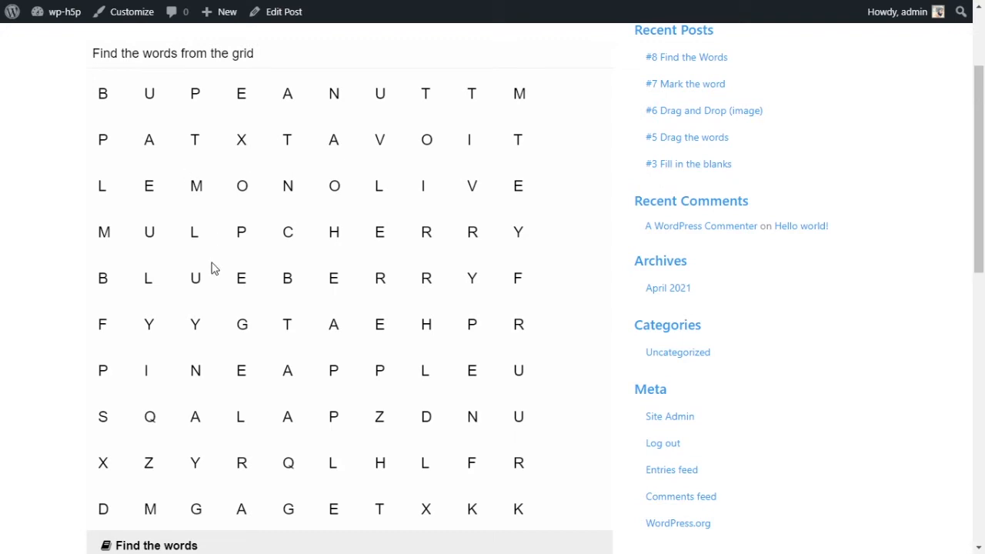
scroll(326, 290, "down", 2)
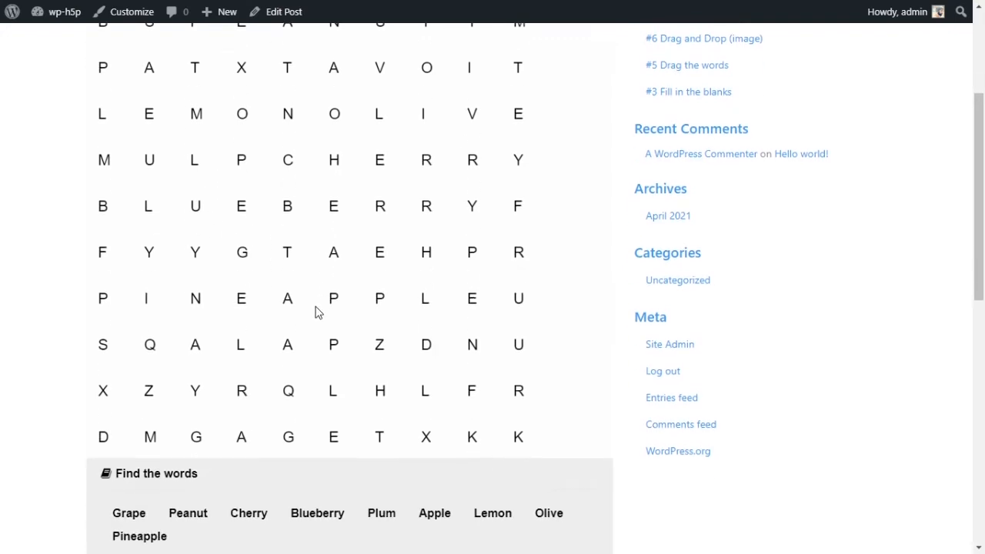
Step: Mark the word PINEAPPLE in the letter grid and check the answer
left_click_drag(110, 305, 480, 302)
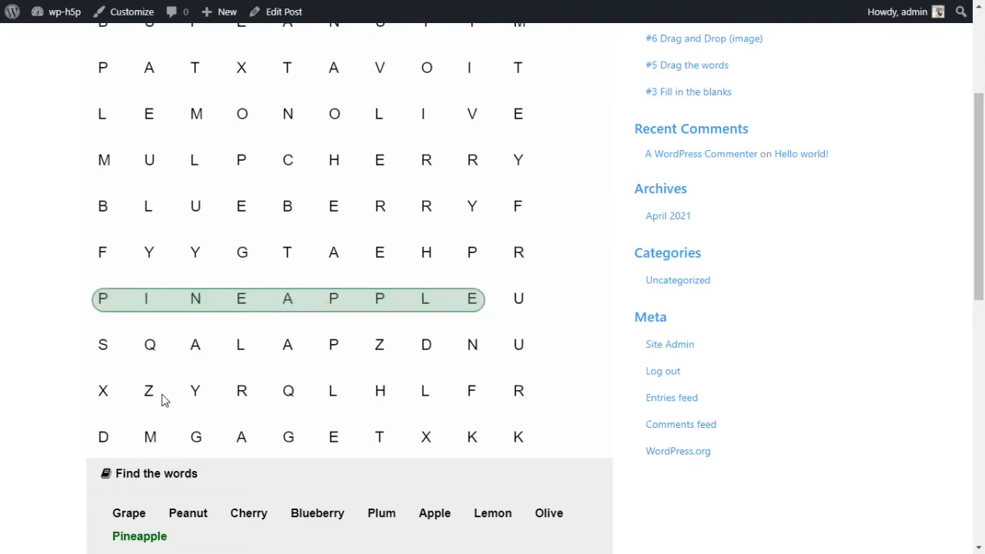
scroll(314, 413, "down", 2)
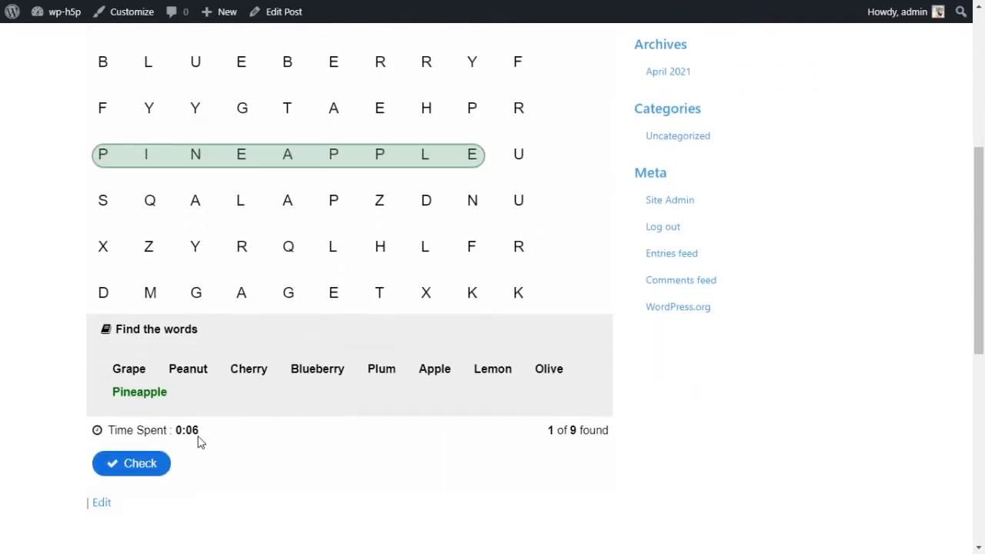
left_click(127, 470)
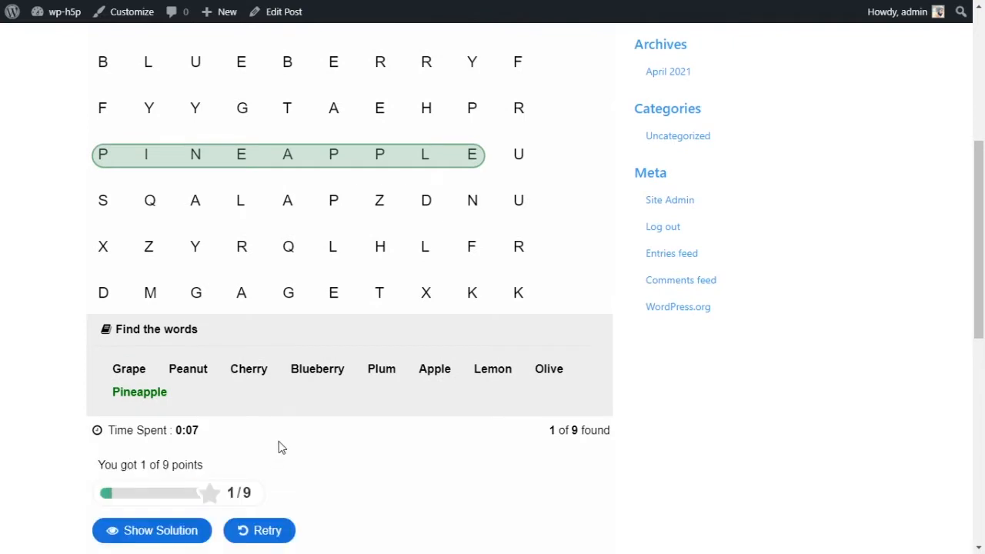
scroll(361, 466, "down", 1)
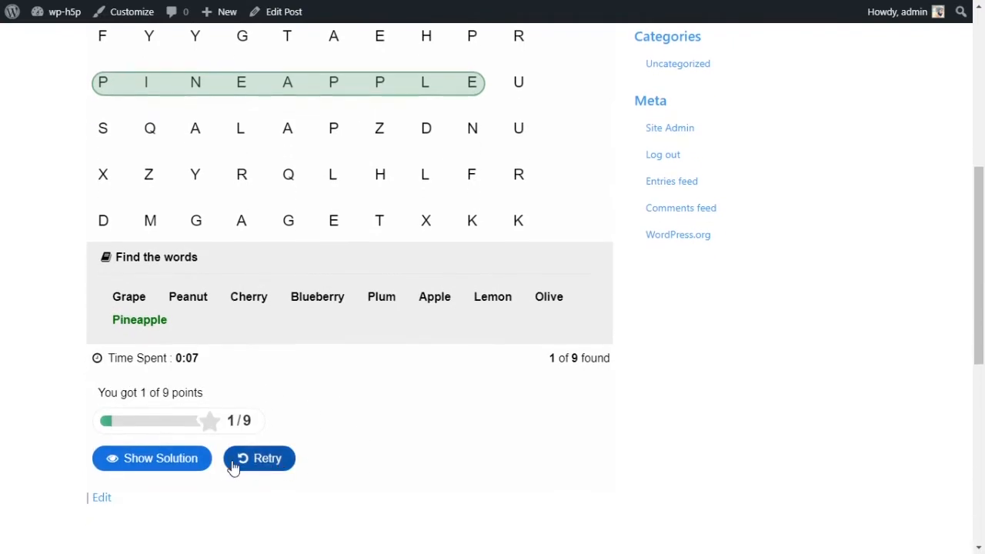
Step: Show the puzzle's solution and review the remaining words outlined in the grid
left_click(146, 462)
scroll(395, 396, "up", 4)
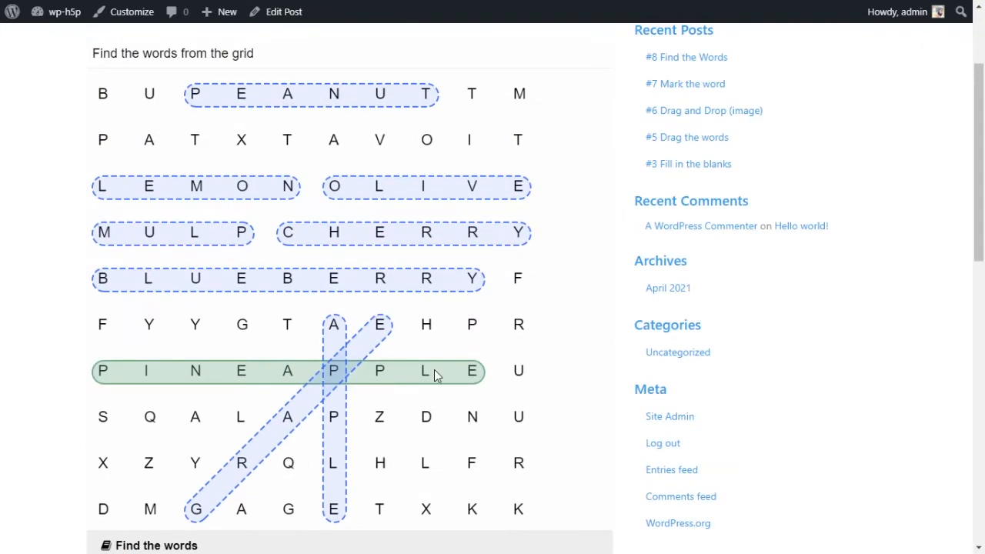
scroll(352, 154, "down", 1)
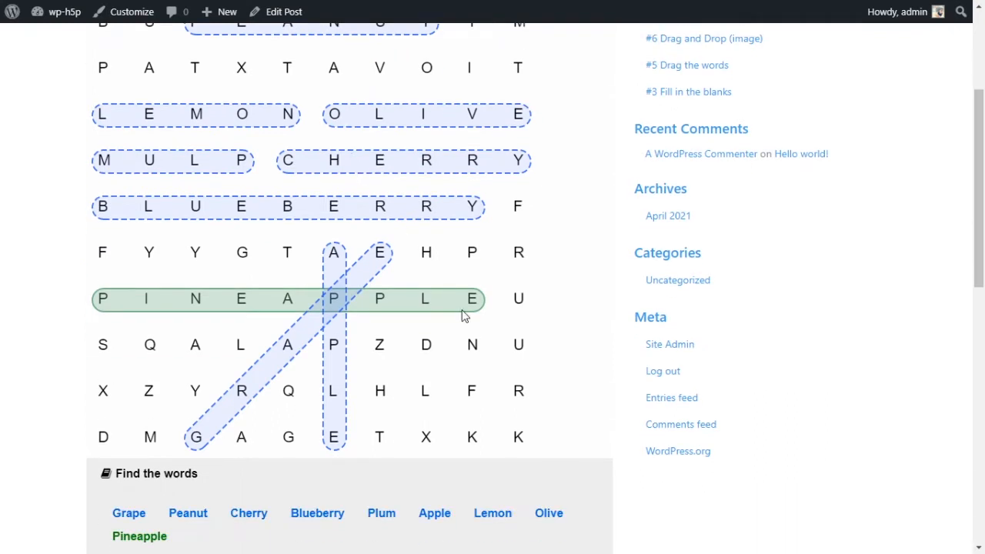
scroll(518, 345, "down", 1)
scroll(518, 346, "up", 4)
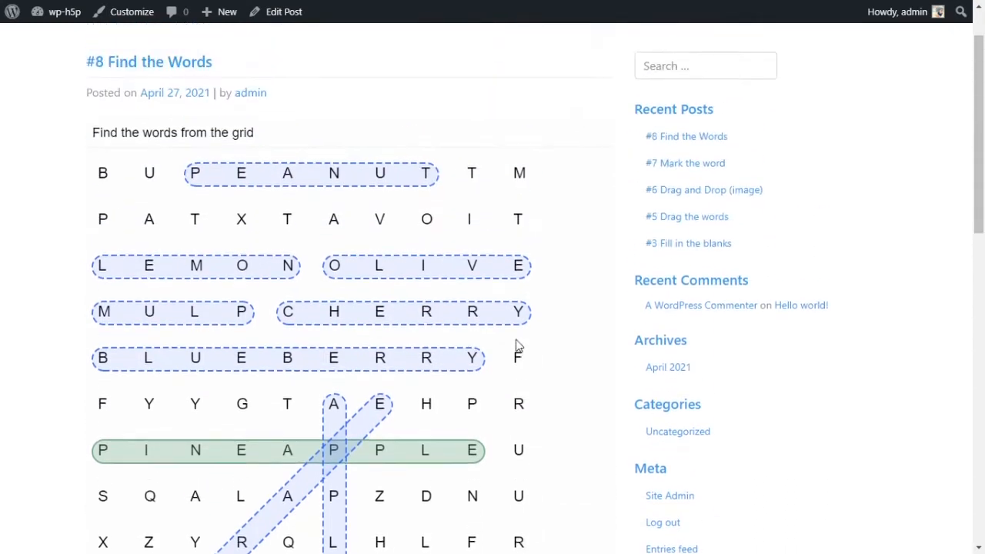
scroll(517, 346, "down", 1)
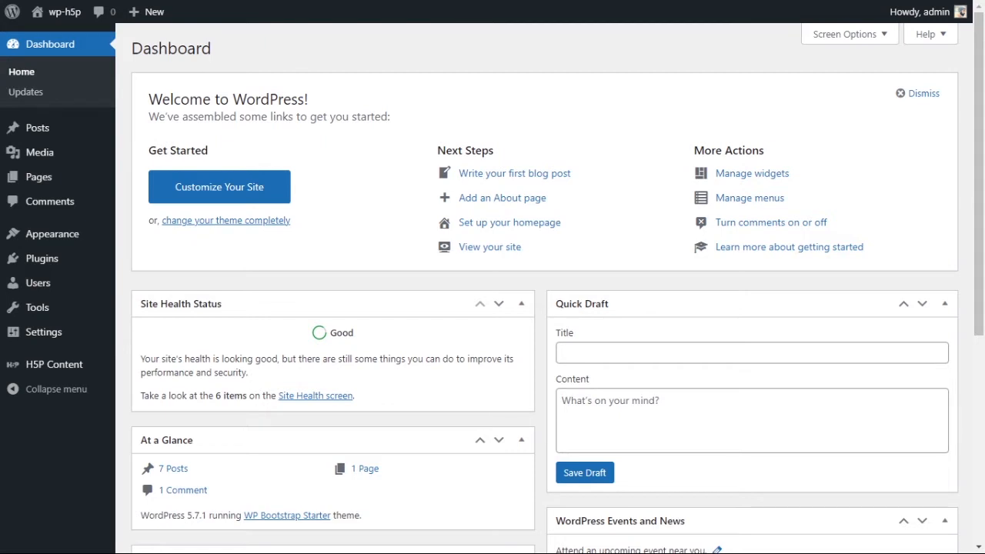
Step: Start a new H5P content item in the WordPress dashboard using the Find the words content type
mouse_move(54, 364)
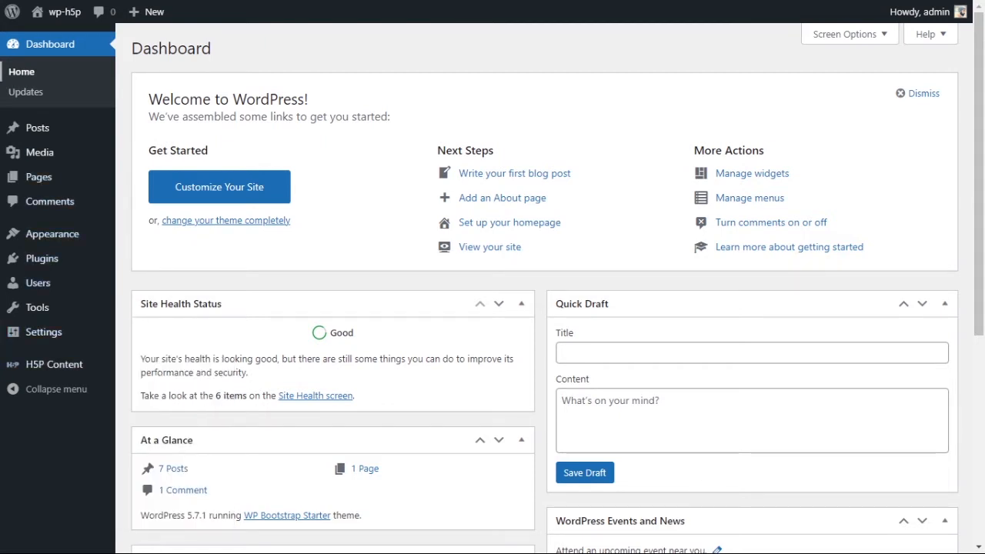
mouse_move(43, 331)
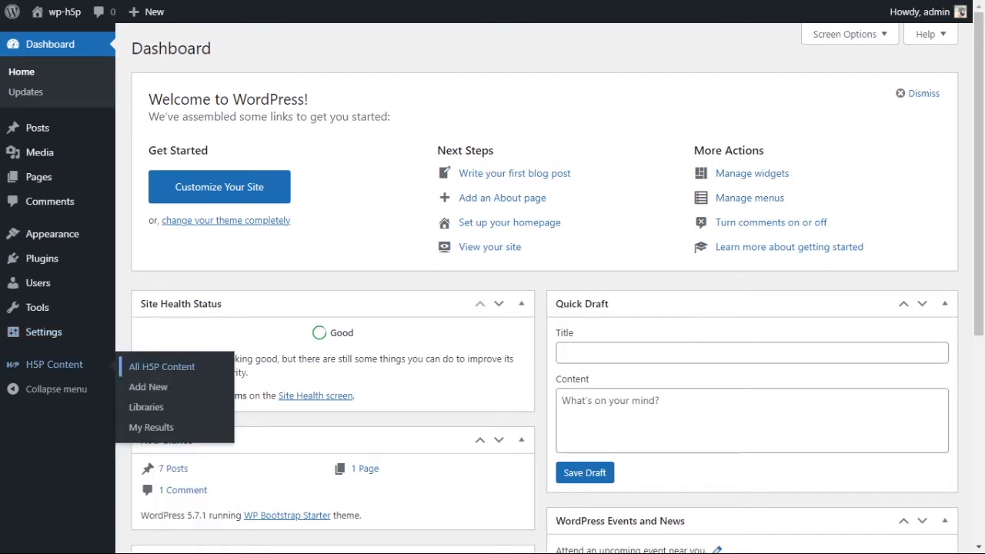
left_click(146, 386)
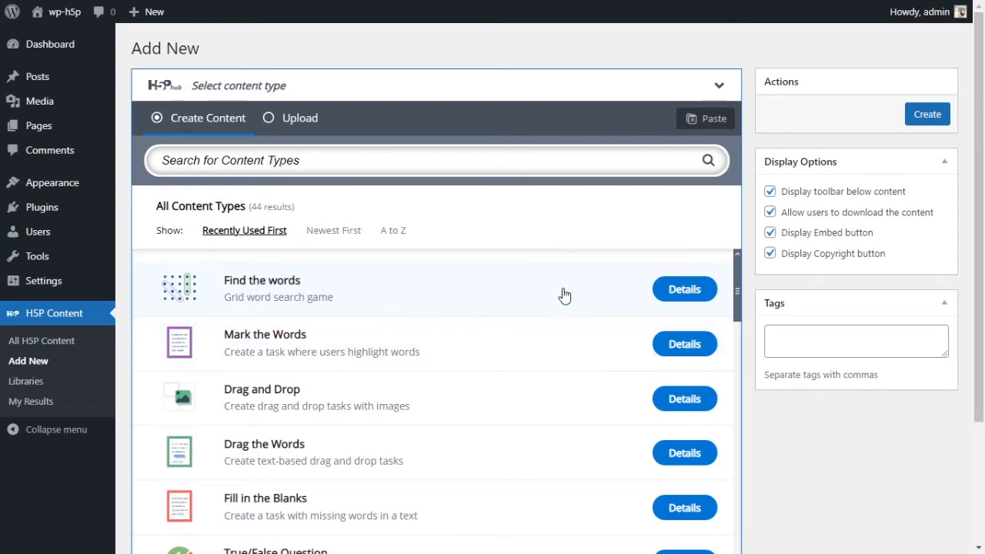
scroll(562, 295, "down", 5)
scroll(681, 334, "up", 1)
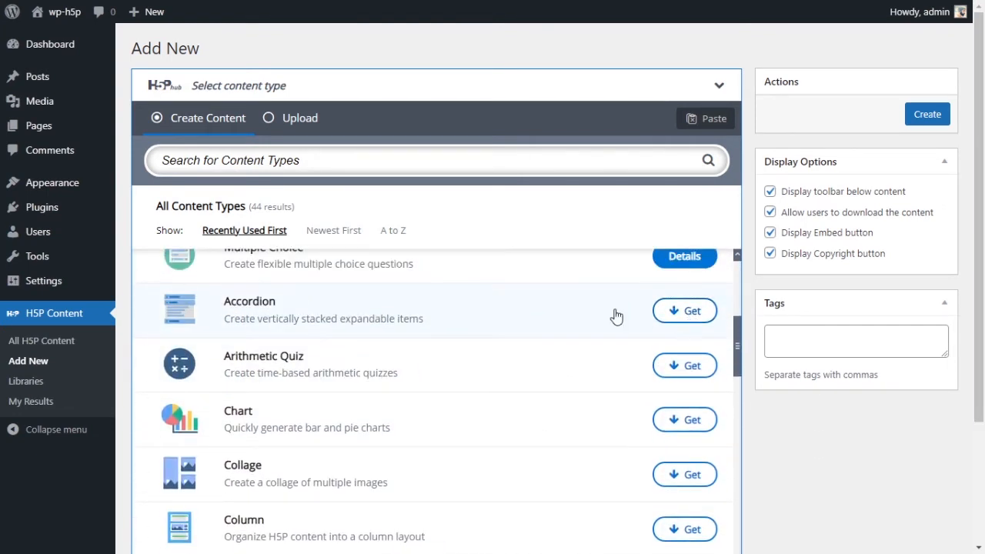
scroll(468, 310, "up", 5)
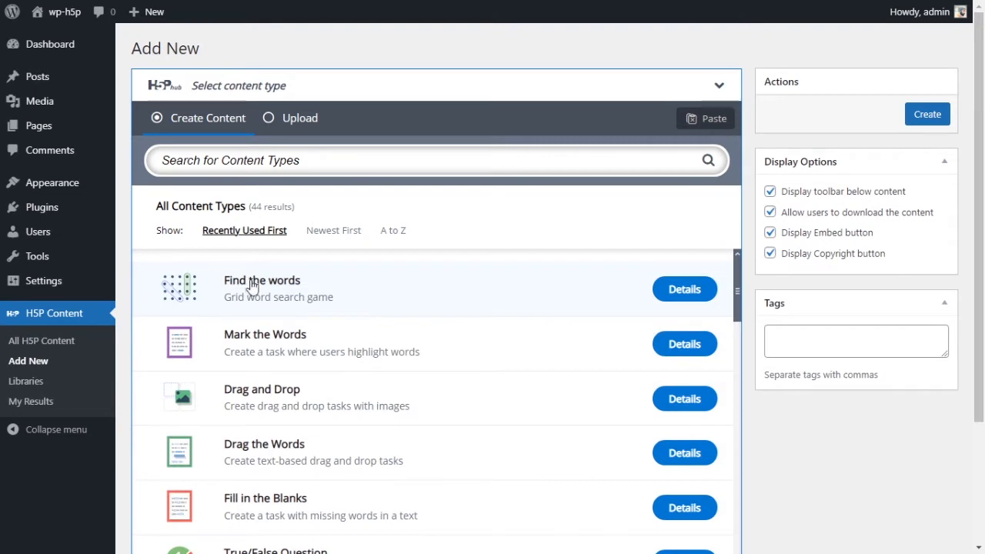
left_click(353, 285)
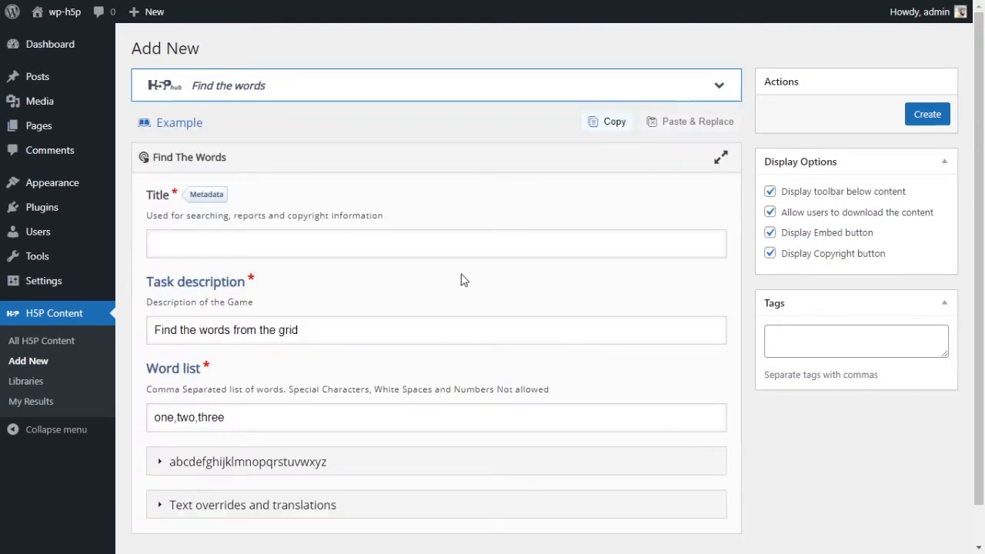
Step: Title the content "Find the words" and review its default task description
left_click(445, 251)
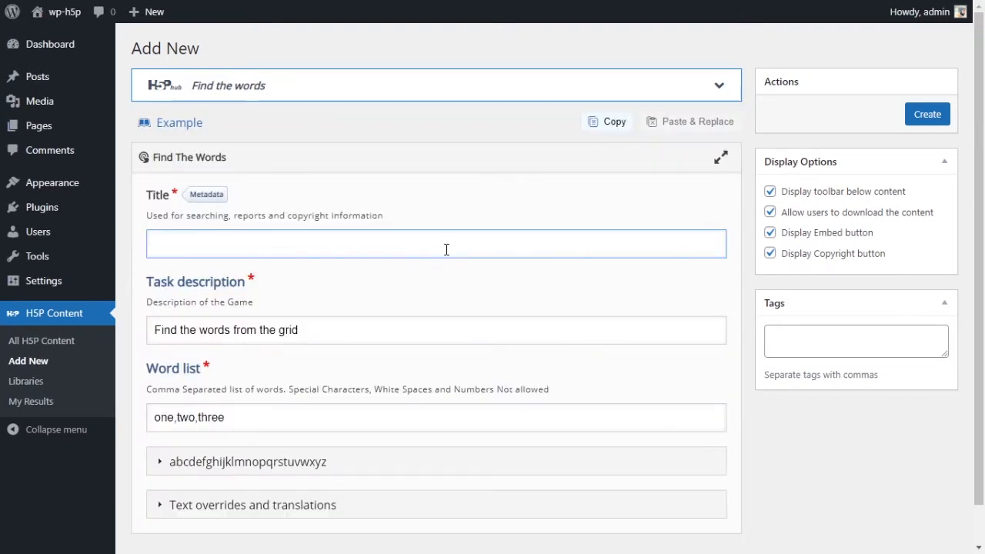
type("Find the words")
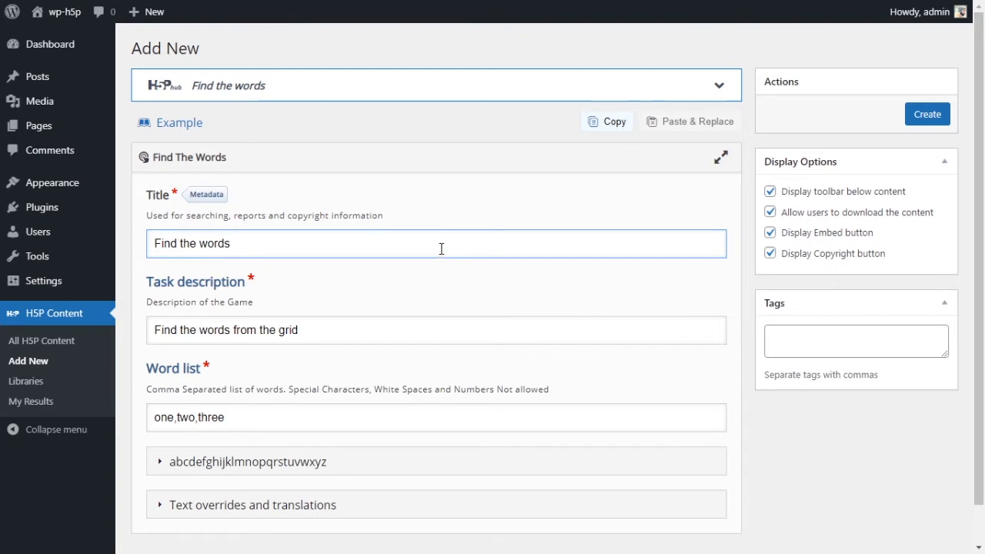
scroll(439, 277, "down", 1)
left_click_drag(339, 286, 146, 296)
left_click(216, 286)
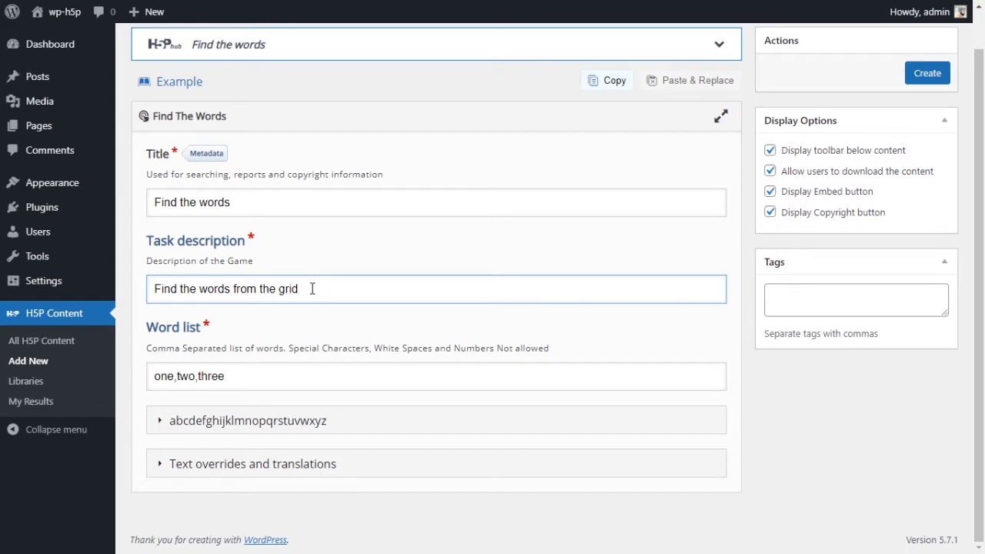
Step: Replace the sample word list with "Grape,Peanut,Cherry,Blueberry,Plum,Apple,Lemon,Olive,Pineapple,Passion Fruit"
left_click_drag(241, 375, 154, 376)
left_click(315, 378)
left_click_drag(330, 378, 147, 377)
left_click(230, 377)
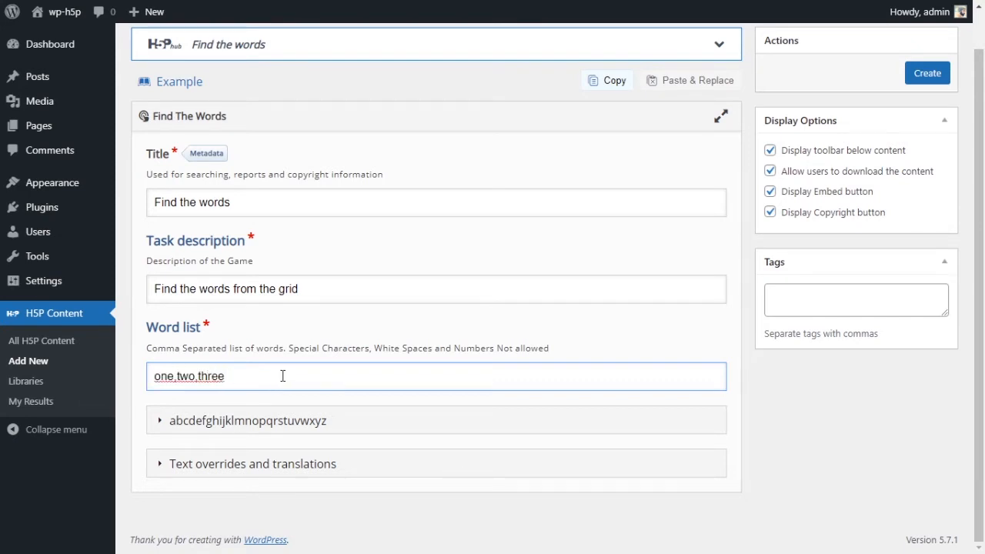
double_click(175, 375)
left_click(169, 375)
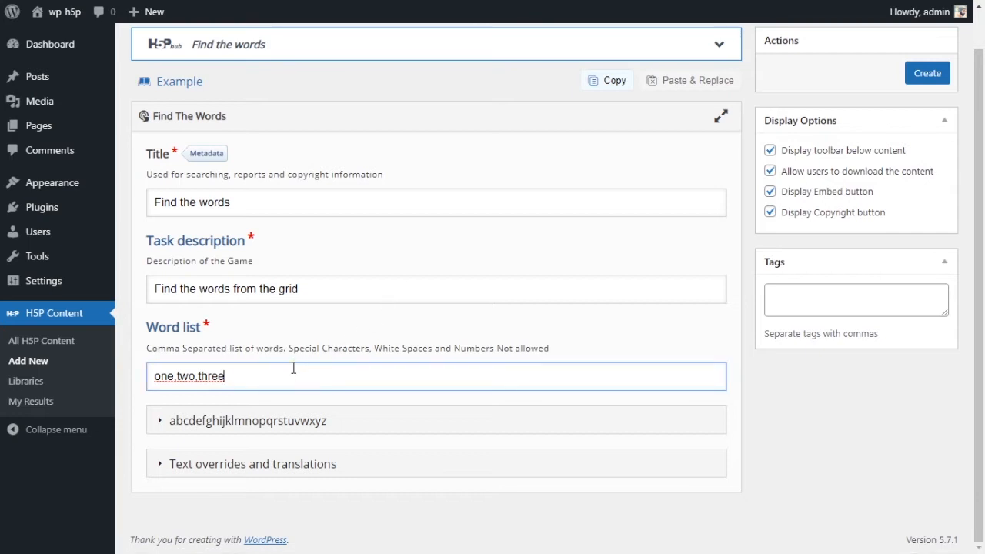
key("ctrl+a")
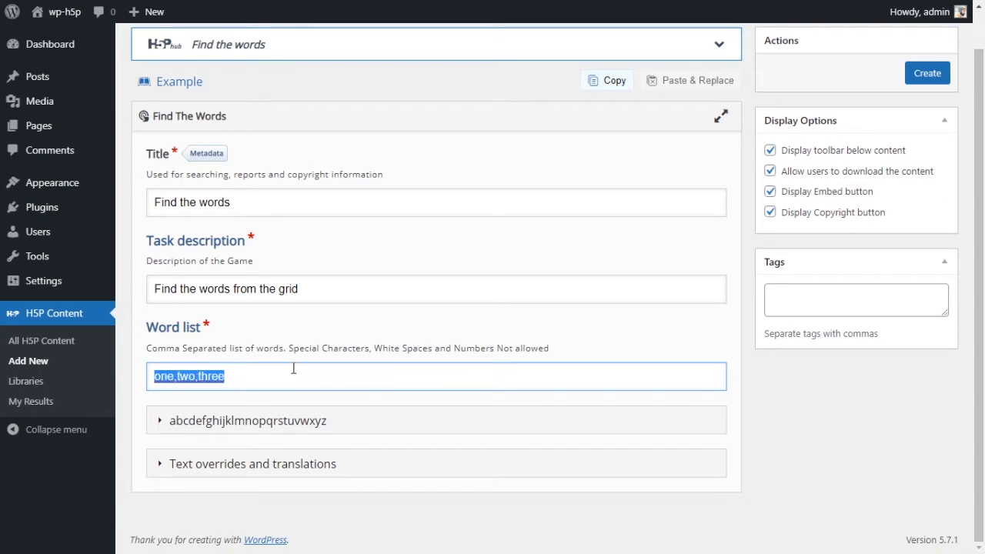
type("Grape,Peanut,Cherry,Blueberry,Plum,Apple,Lemon,Olive,Pineapple,Passion Fruit")
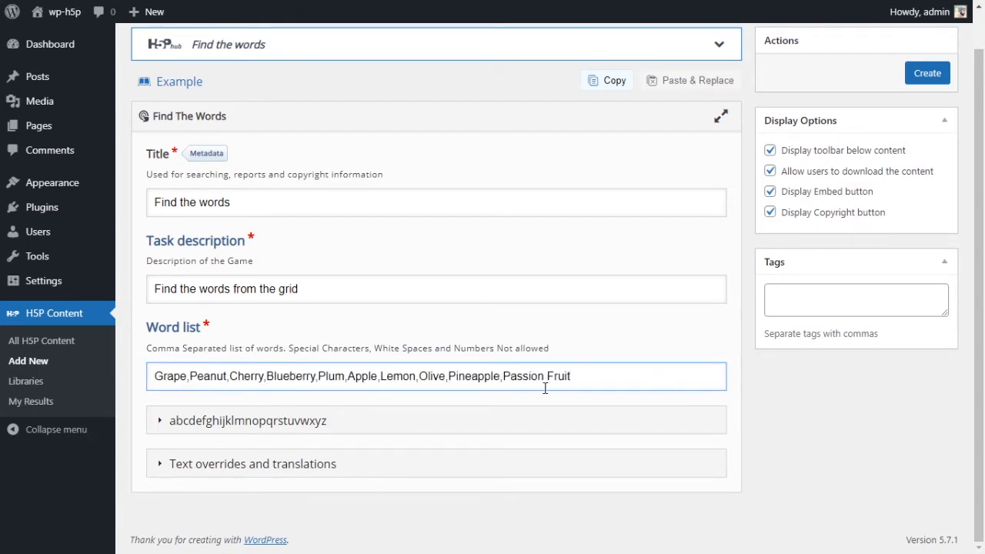
left_click_drag(500, 376, 572, 380)
left_click(574, 381)
left_click_drag(501, 375, 581, 373)
left_click(581, 373)
double_click(545, 376)
left_click(591, 381)
Step: Expand the game settings section below the word list and go to the pool of letters that fills the blanks
left_click(160, 421)
scroll(269, 400, "down", 2)
scroll(277, 394, "down", 1)
left_click_drag(175, 284, 286, 284)
left_click(358, 334)
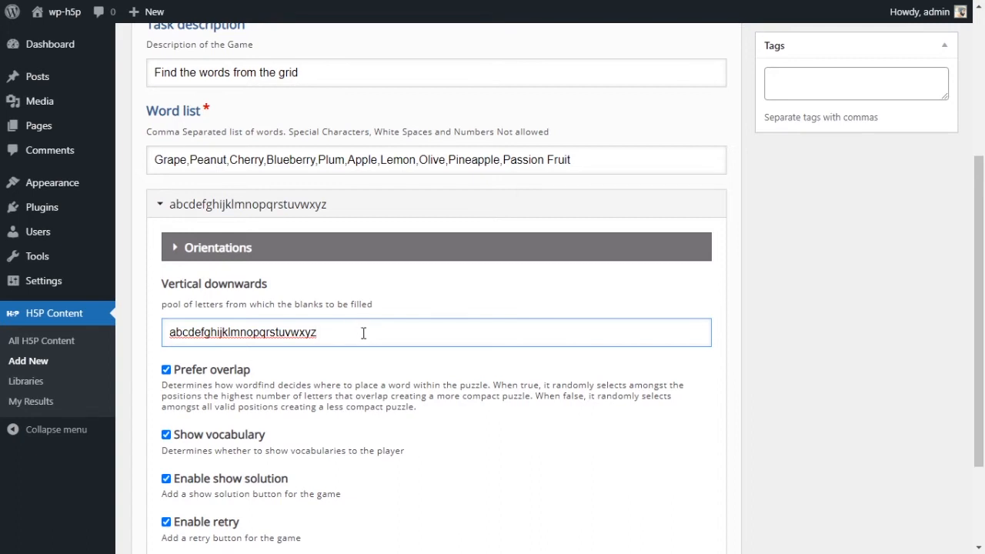
Step: Delete the letters n to z from the pool of fill letters, and undo the deletion
left_click_drag(170, 333, 367, 329)
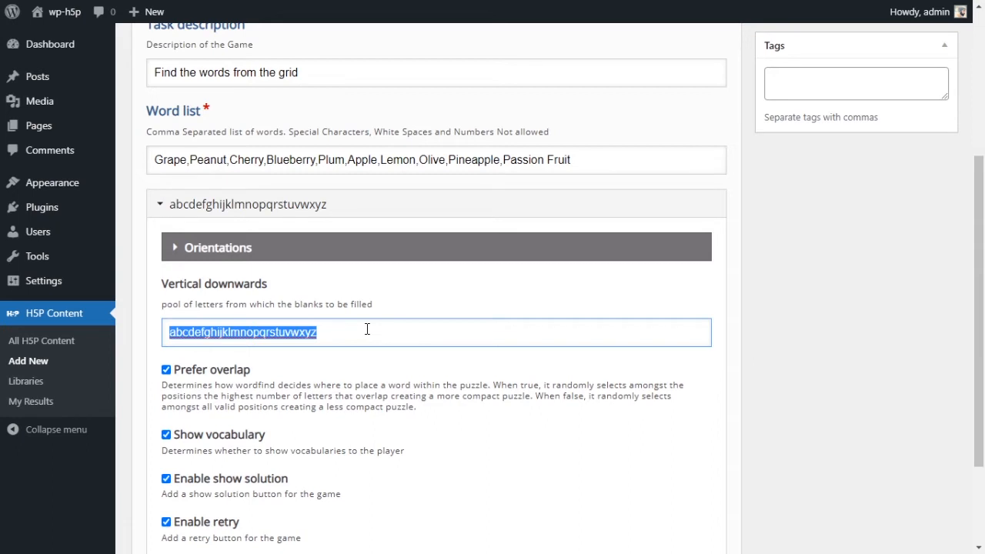
left_click(266, 335)
left_click_drag(240, 332, 378, 337)
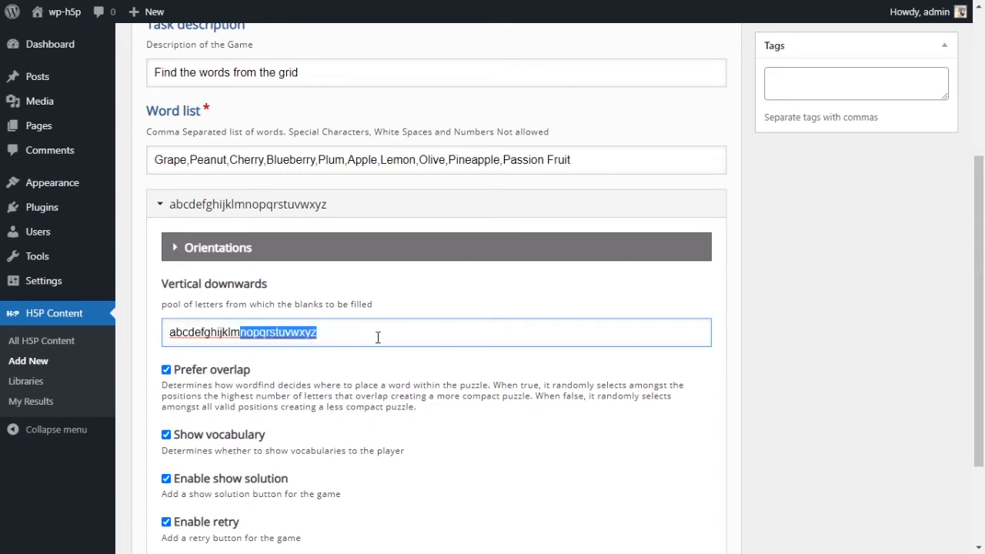
key("BackSpace")
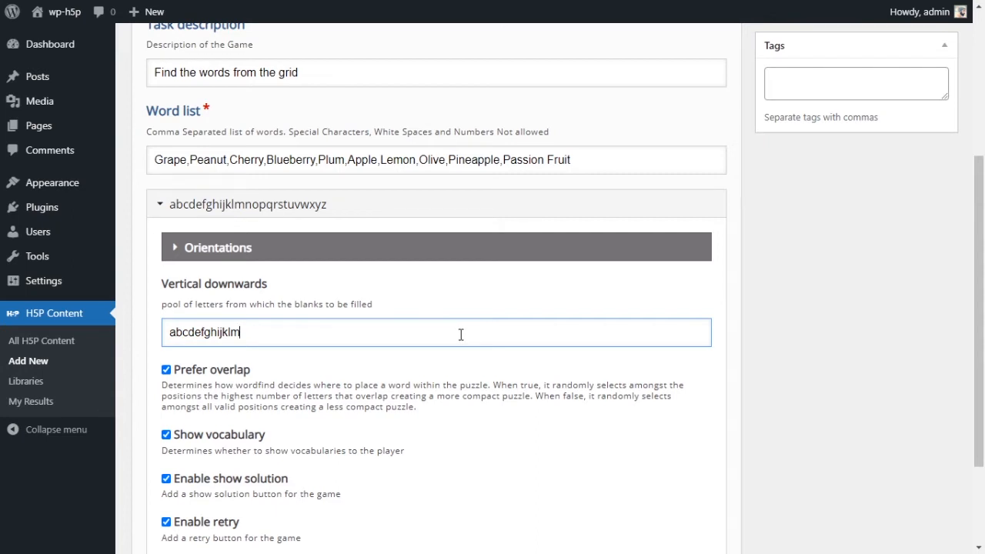
key("ctrl+z")
left_click(494, 315)
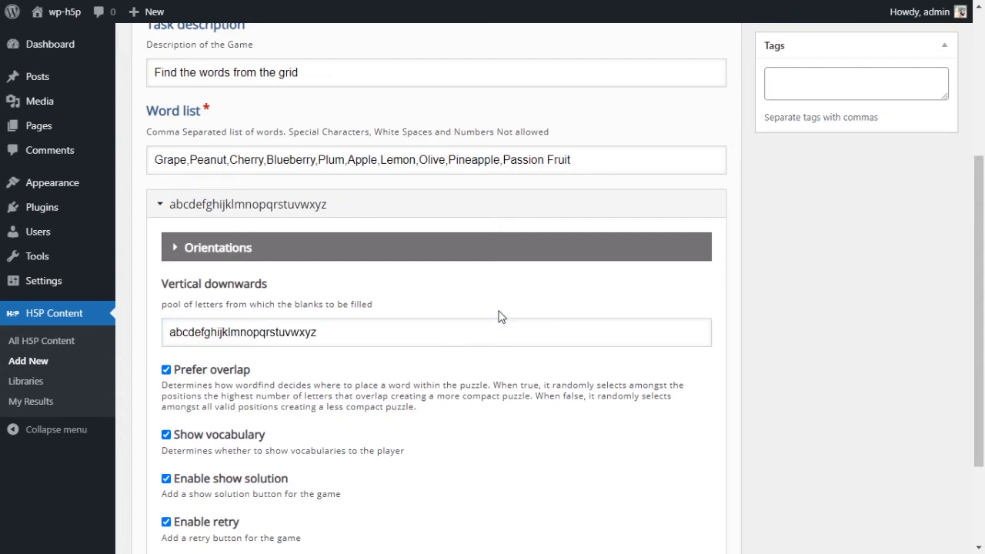
Step: Remove the letter b from the pool of fill letters and put it back, restoring the full alphabet
left_click_drag(324, 331, 242, 332)
left_click_drag(282, 159, 319, 162)
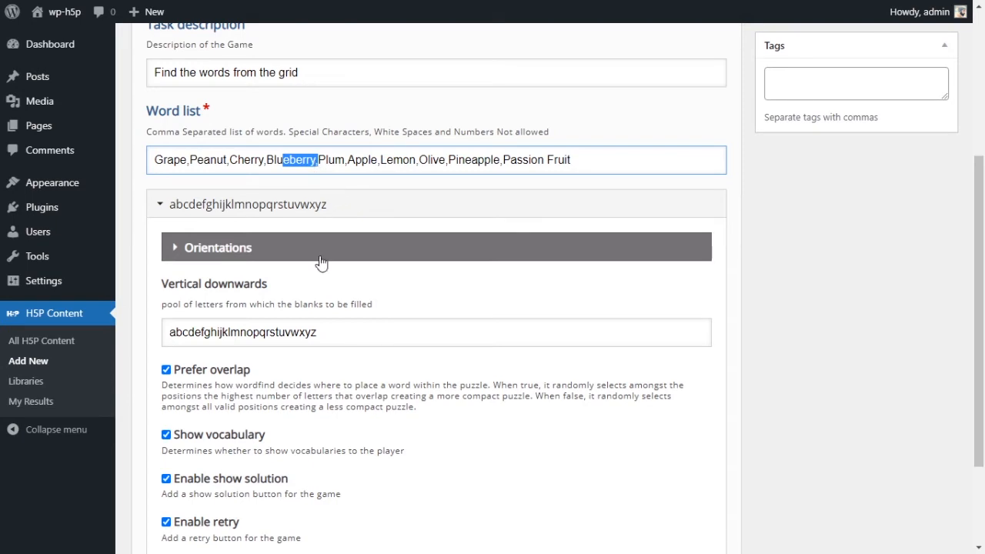
left_click(310, 326)
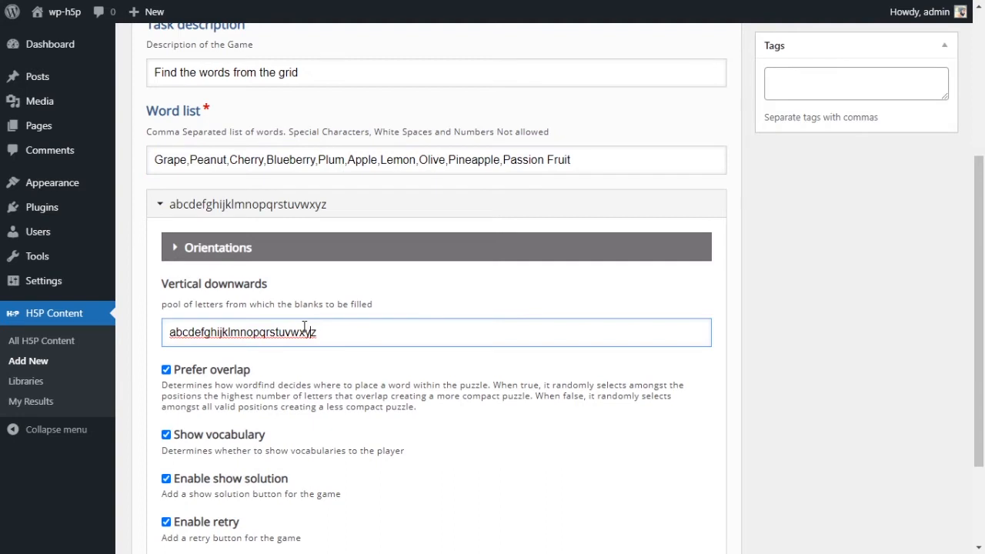
left_click_drag(175, 331, 182, 331)
key("BackSpace")
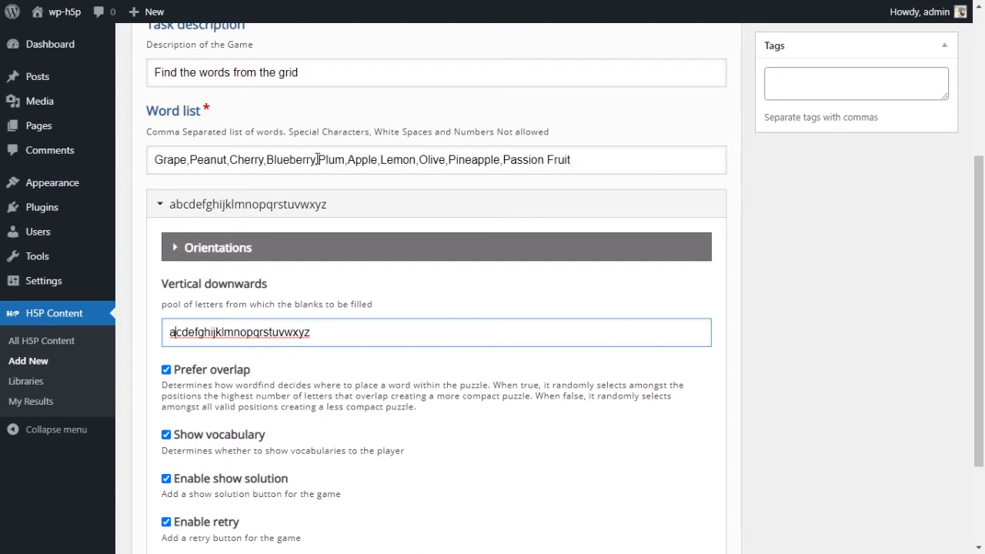
type("b")
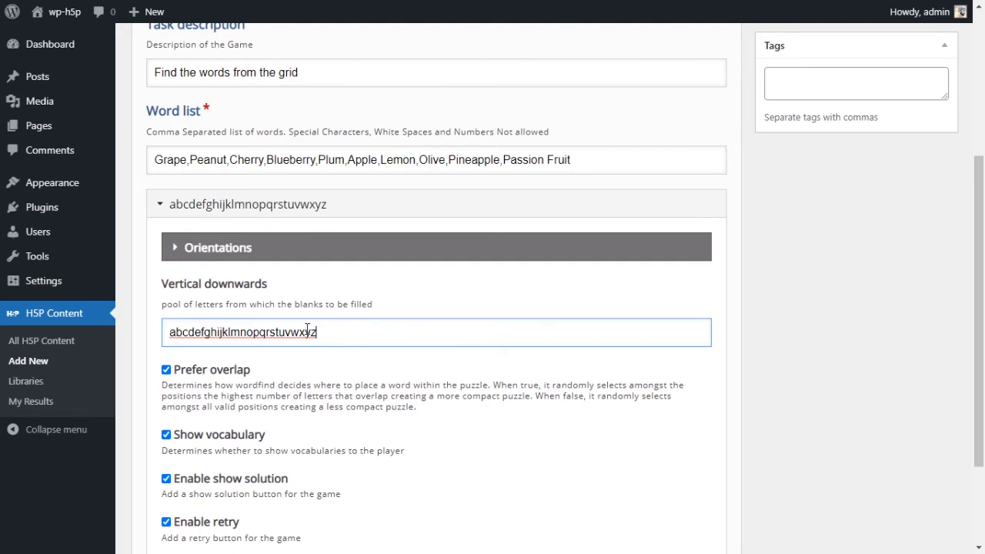
left_click_drag(314, 332, 173, 329)
left_click_drag(364, 343, 171, 339)
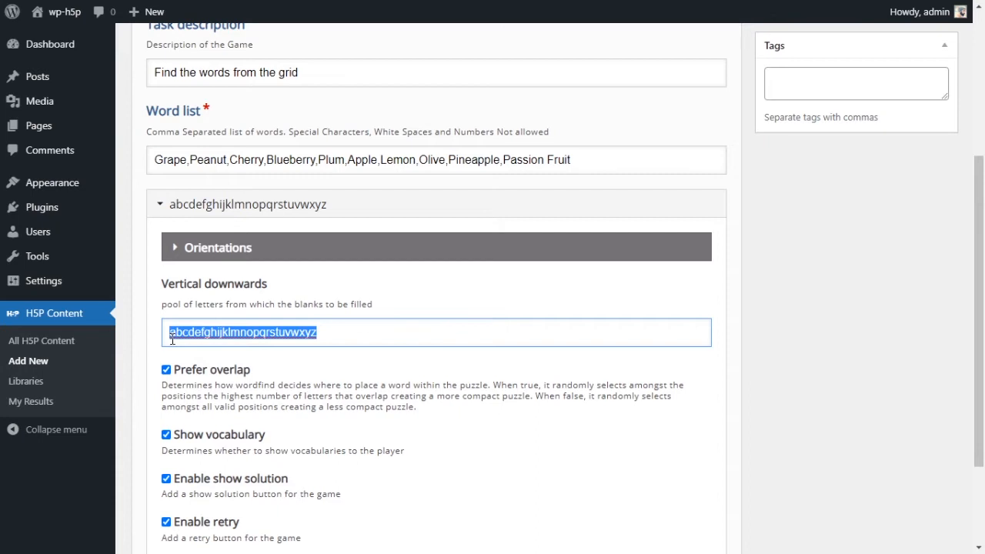
Step: Switch the Prefer overlap option off and back on, and do the same for the Show vocabulary option
left_click_drag(616, 159, 163, 165)
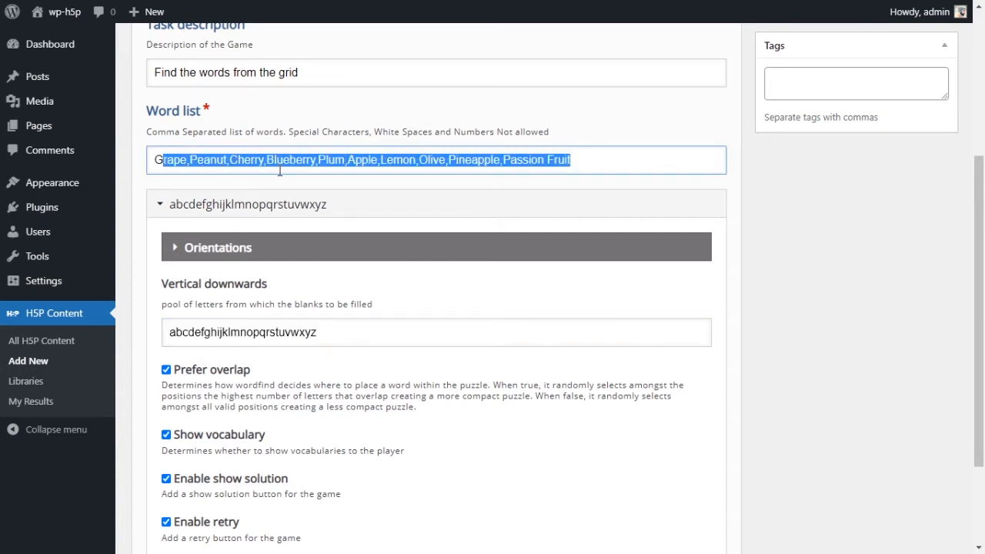
left_click(469, 326)
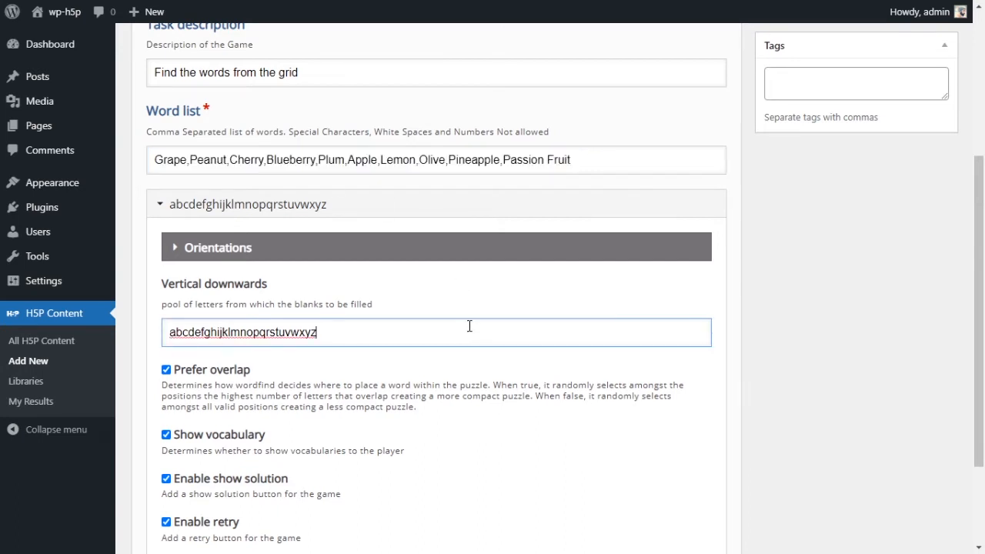
scroll(465, 337, "down", 1)
left_click_drag(253, 299, 177, 300)
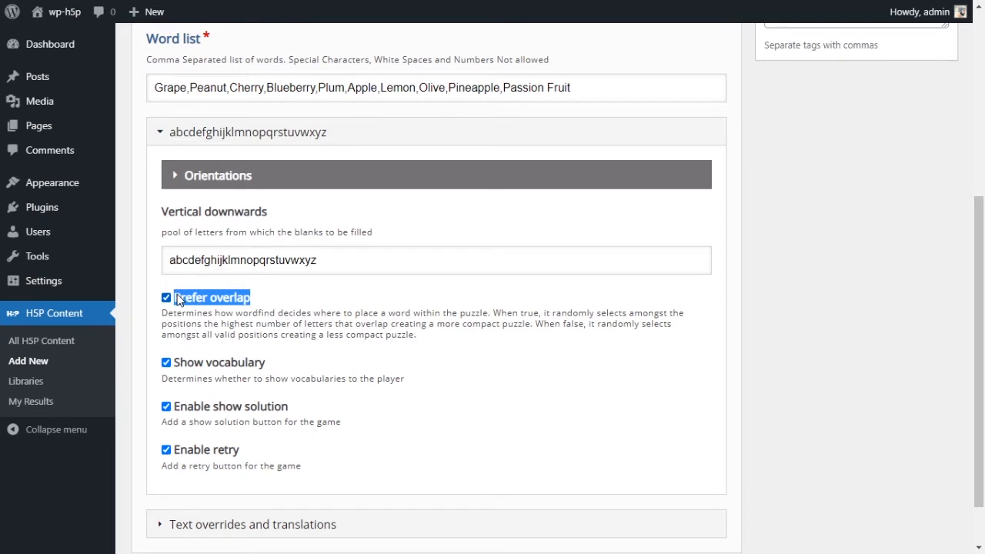
left_click(249, 333)
left_click(166, 298)
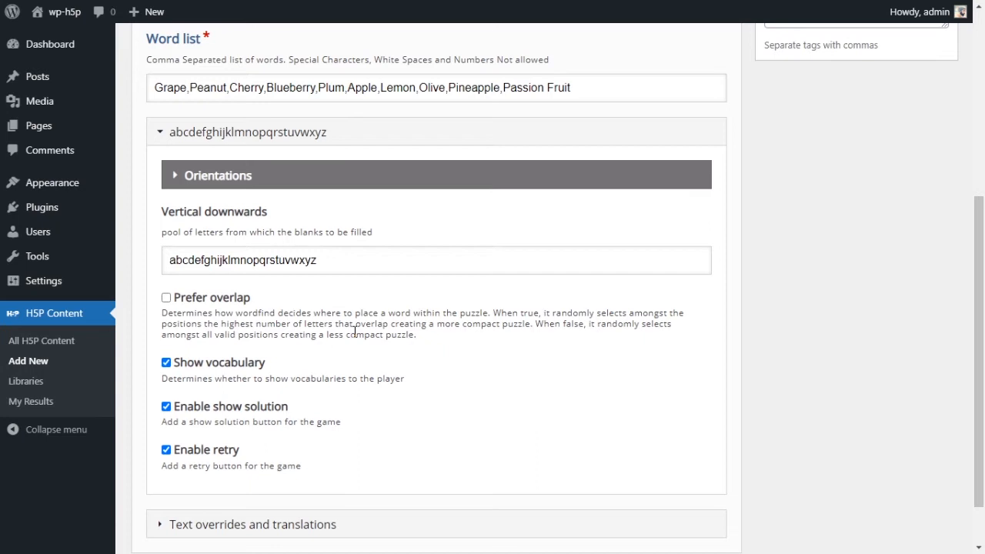
left_click(212, 302)
left_click(208, 368)
left_click(206, 370)
Step: Review the word list against the game's overlap, vocabulary, show solution and retry options
scroll(301, 366, "up", 1)
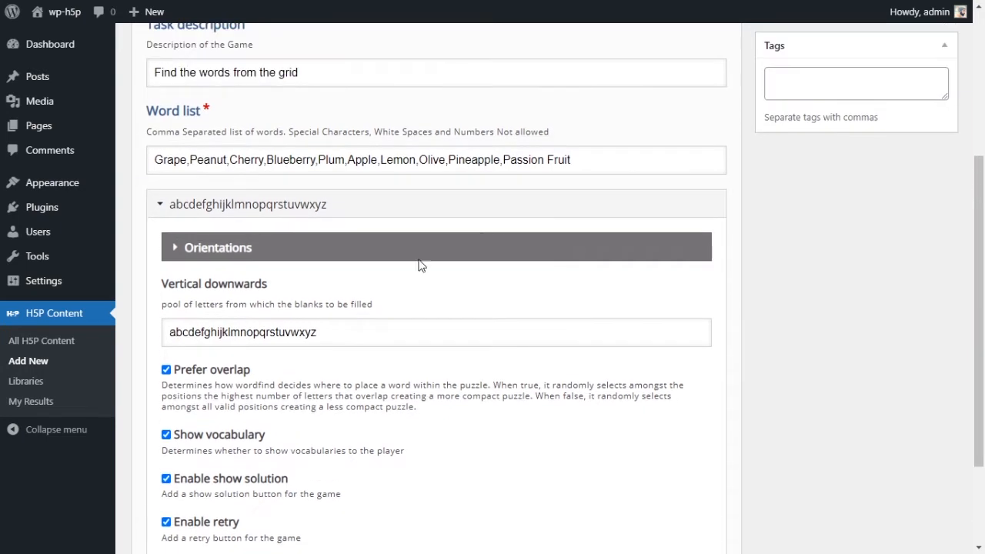
left_click_drag(577, 160, 155, 156)
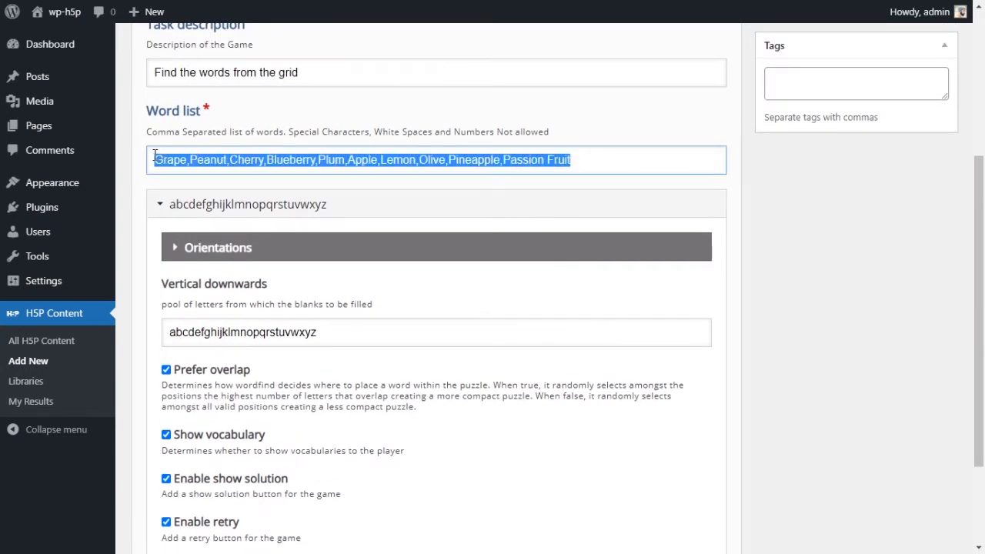
left_click(198, 159)
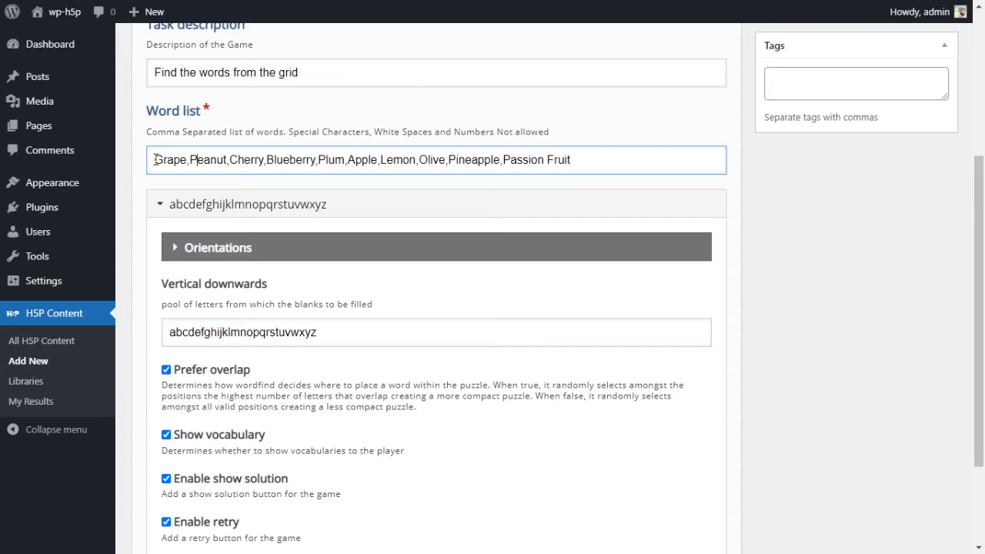
scroll(400, 285, "down", 3)
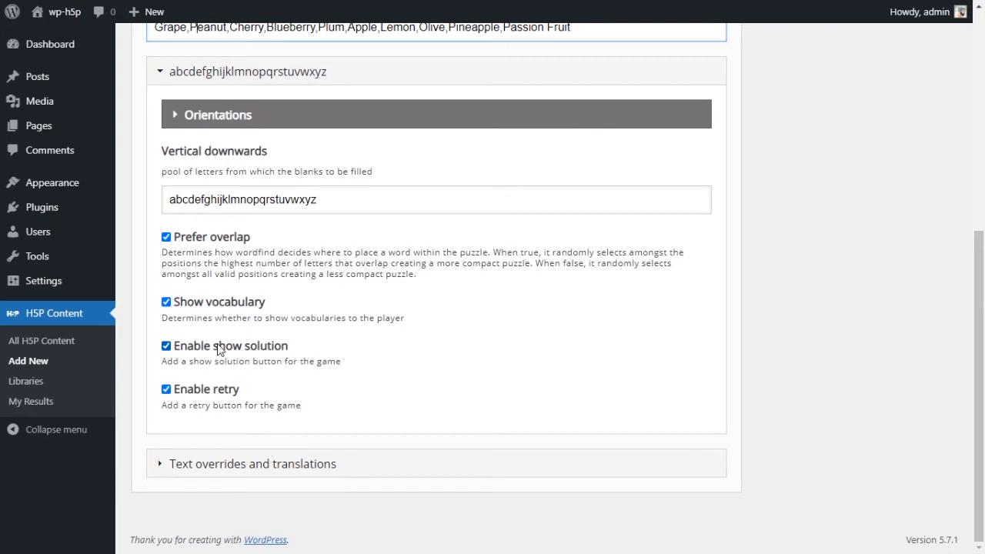
scroll(341, 374, "up", 2)
scroll(343, 377, "down", 2)
scroll(340, 312, "up", 1)
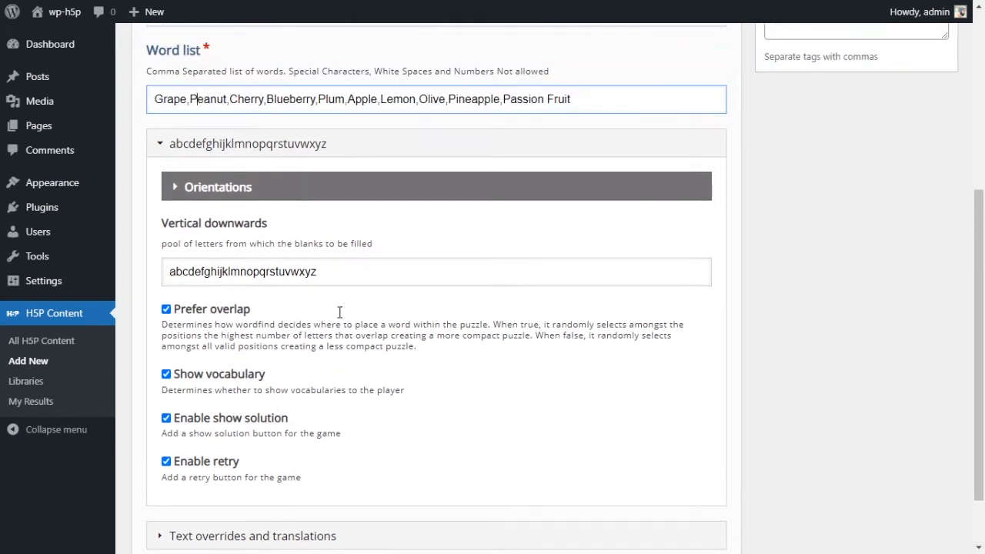
scroll(330, 248, "up", 1)
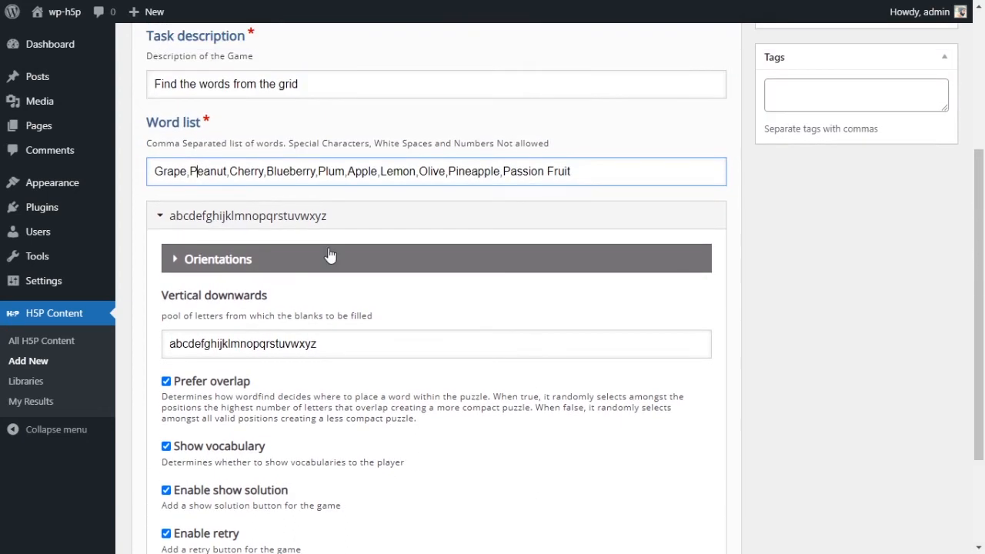
scroll(330, 248, "down", 2)
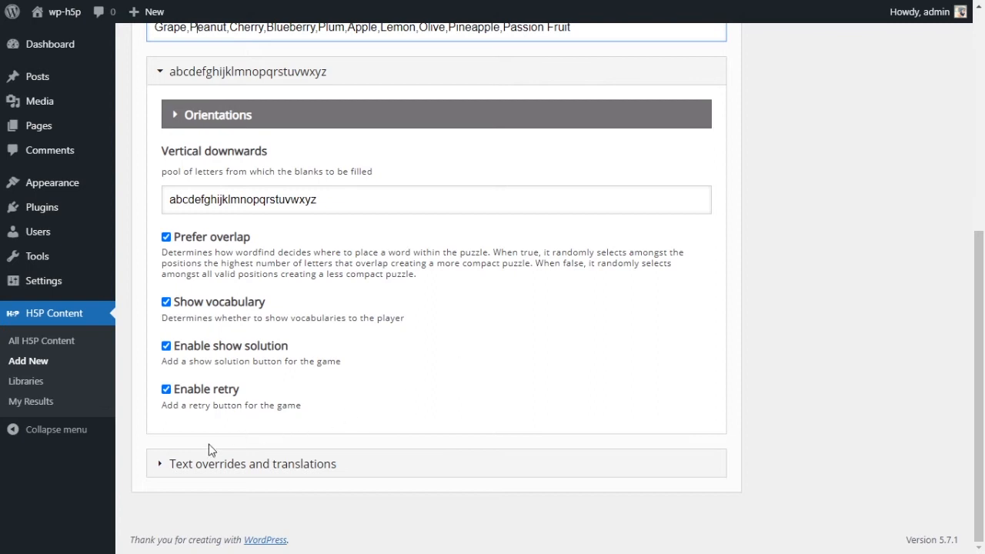
Step: Expand the text overrides and translations section and its Find The Words group of button labels
left_click(160, 463)
scroll(472, 415, "down", 2)
left_click(189, 426)
scroll(262, 427, "down", 1)
left_click(195, 427)
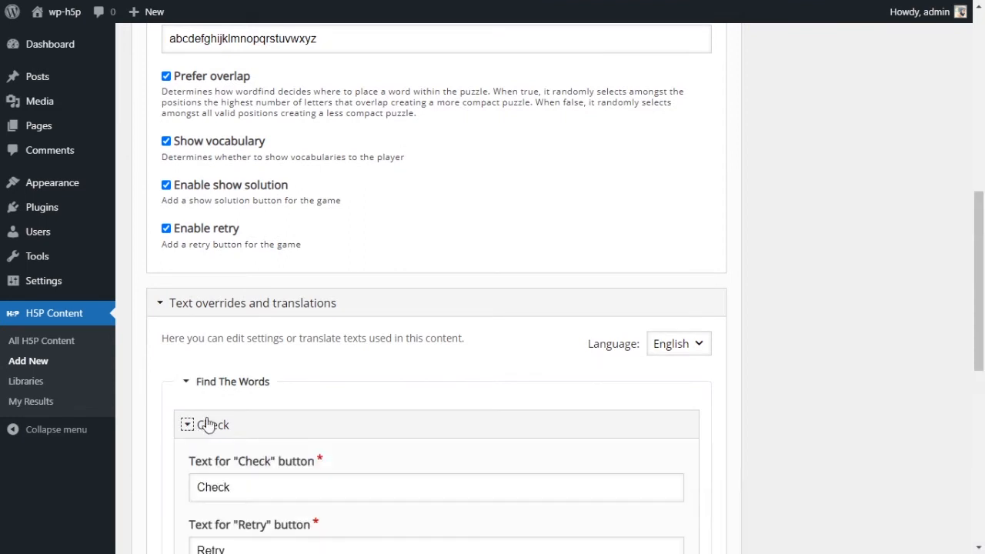
scroll(469, 425, "down", 3)
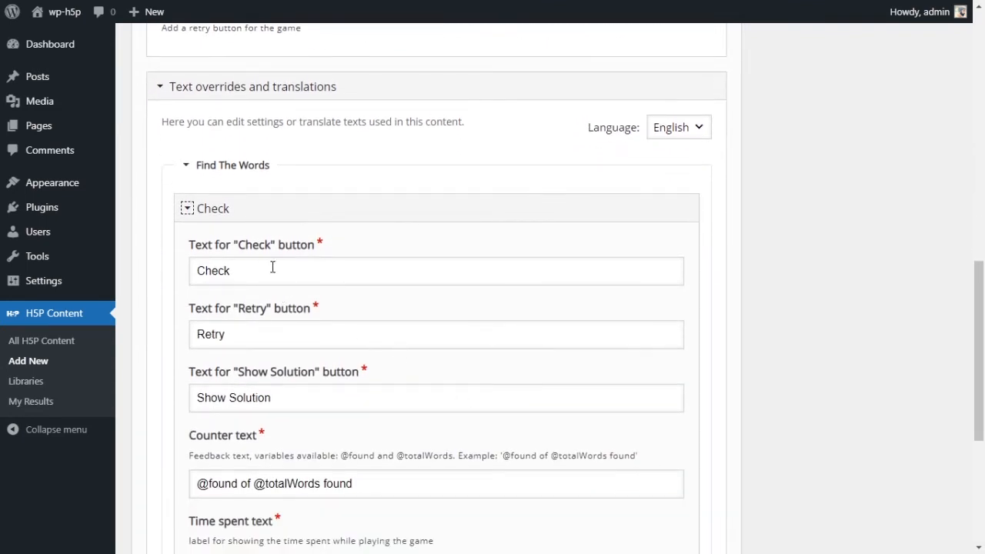
Step: Examine the Check, Retry and Show Solution button texts and the counter, time spent, feedback and word list header texts
left_click(228, 271)
double_click(228, 270)
left_click(266, 335)
double_click(265, 335)
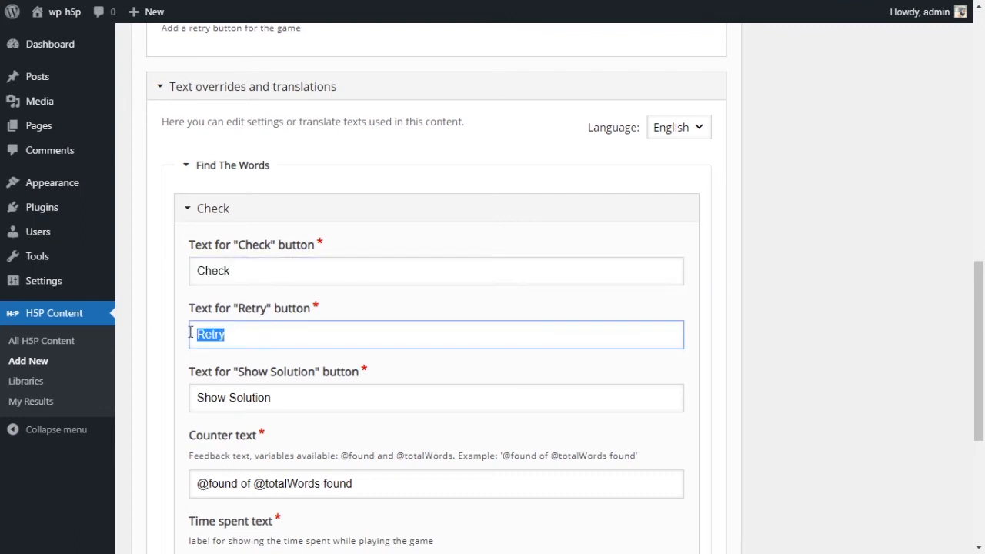
left_click_drag(293, 397, 199, 386)
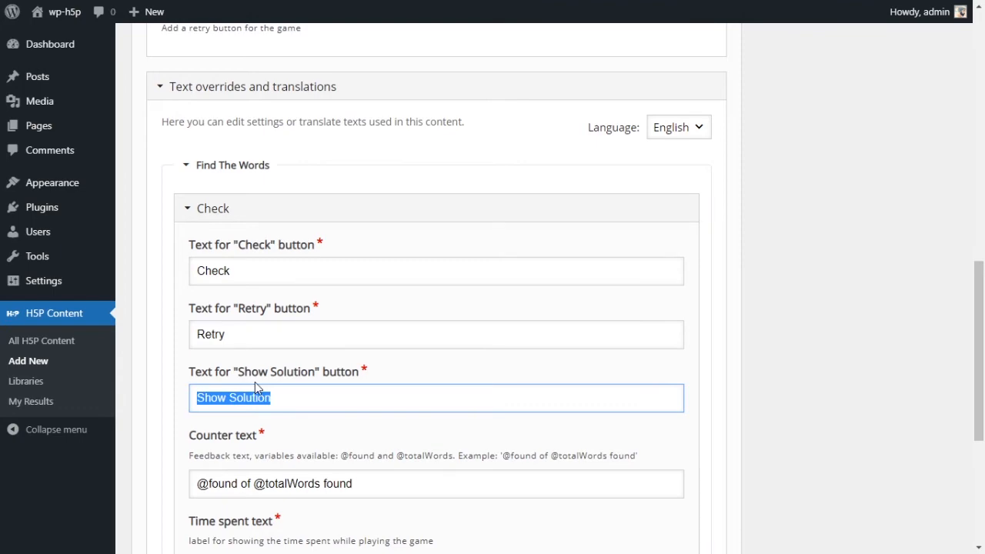
scroll(351, 367, "down", 4)
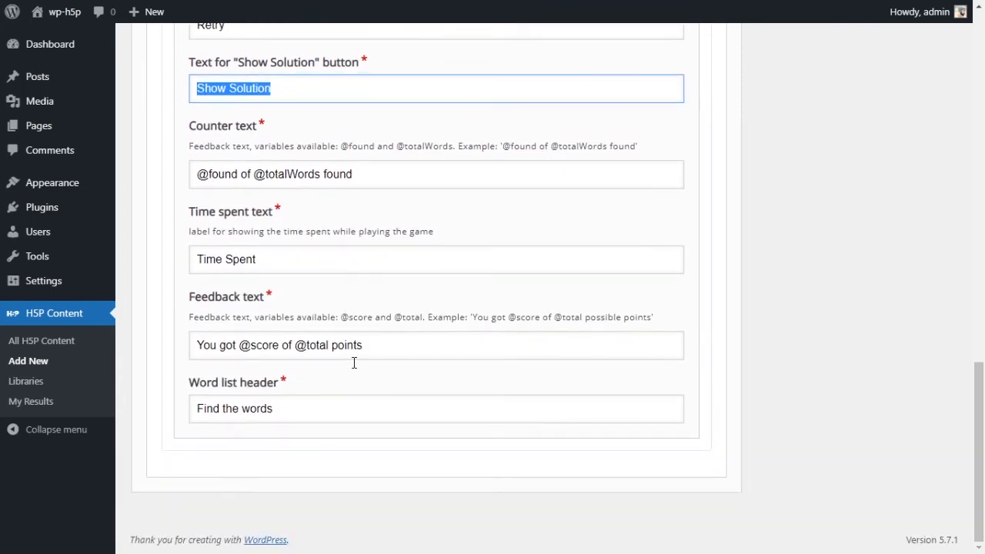
scroll(354, 363, "up", 3)
scroll(350, 367, "down", 1)
scroll(342, 371, "up", 4)
Step: Collapse the Find The Words label group, check the translation language choice, and close the text overrides section
left_click(185, 291)
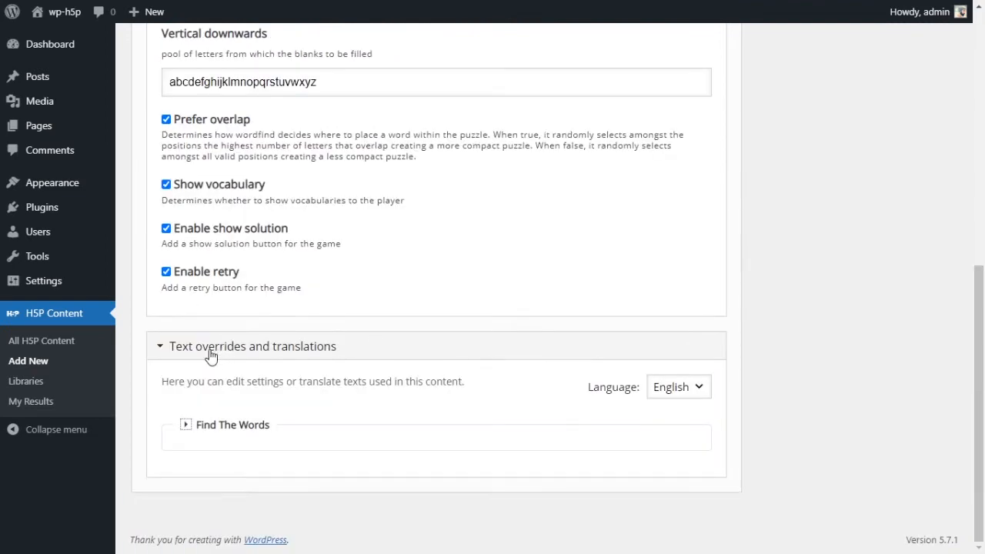
left_click(692, 387)
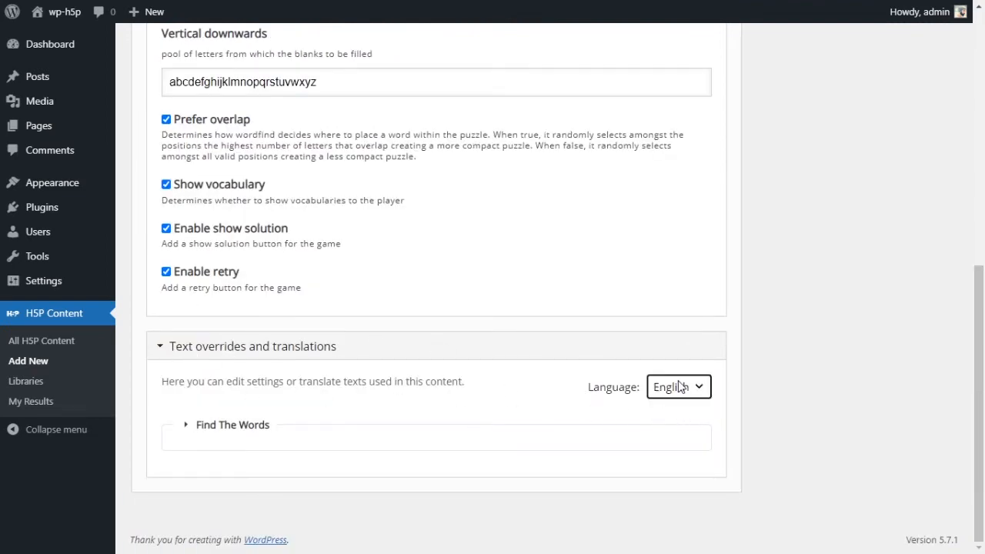
left_click(160, 346)
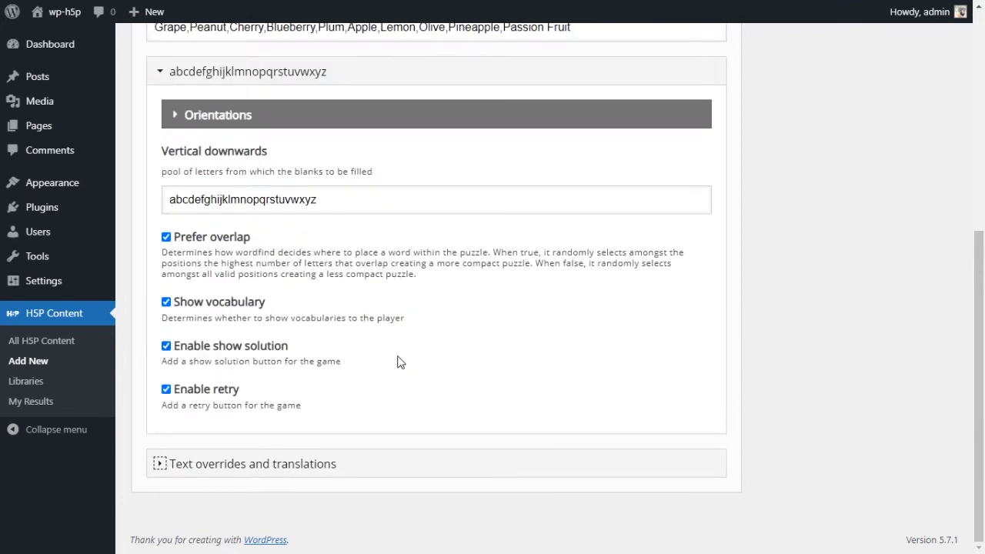
Step: Recheck the fill-letter pool, and reopen the text overrides section to view its labels and language before collapsing it
scroll(303, 204, "up", 2)
double_click(257, 339)
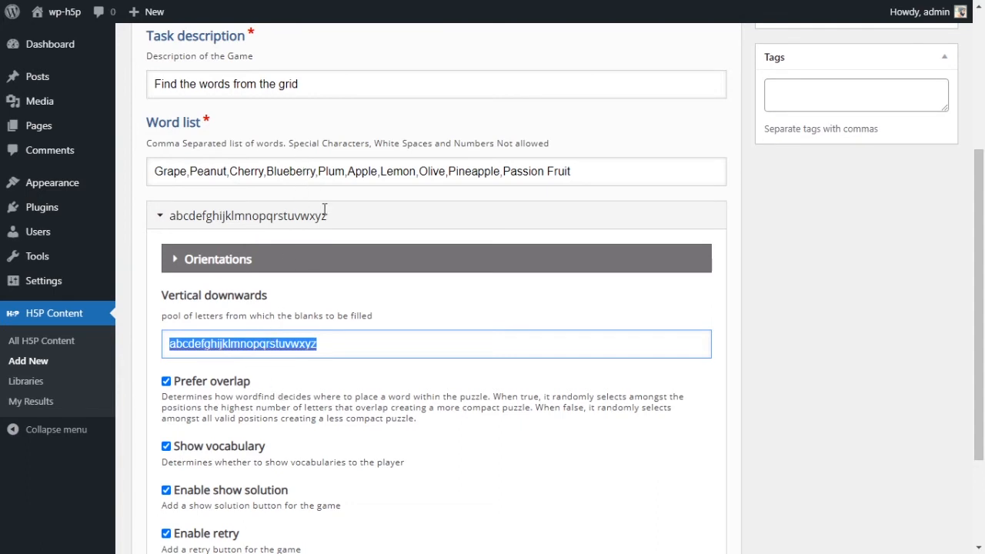
scroll(433, 359, "down", 2)
left_click(161, 472)
scroll(268, 439, "down", 2)
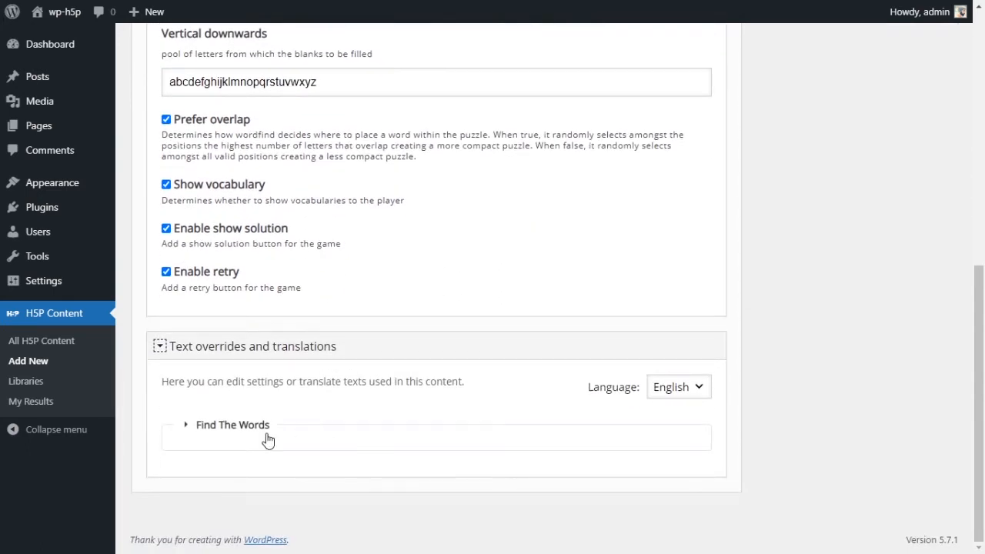
left_click(227, 424)
left_click(700, 393)
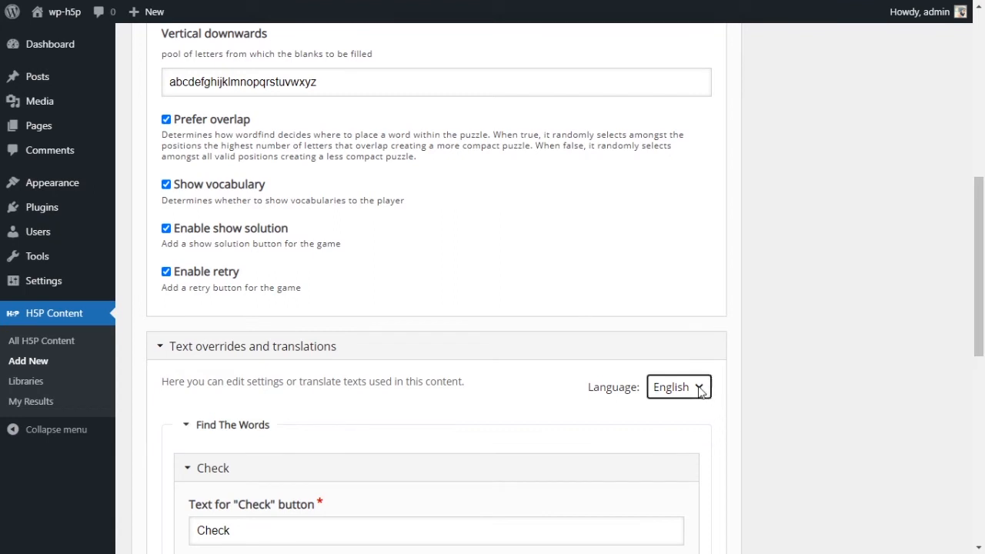
left_click(581, 377)
left_click(155, 350)
Step: Turn off the display of the toolbar below the content
scroll(528, 352, "up", 3)
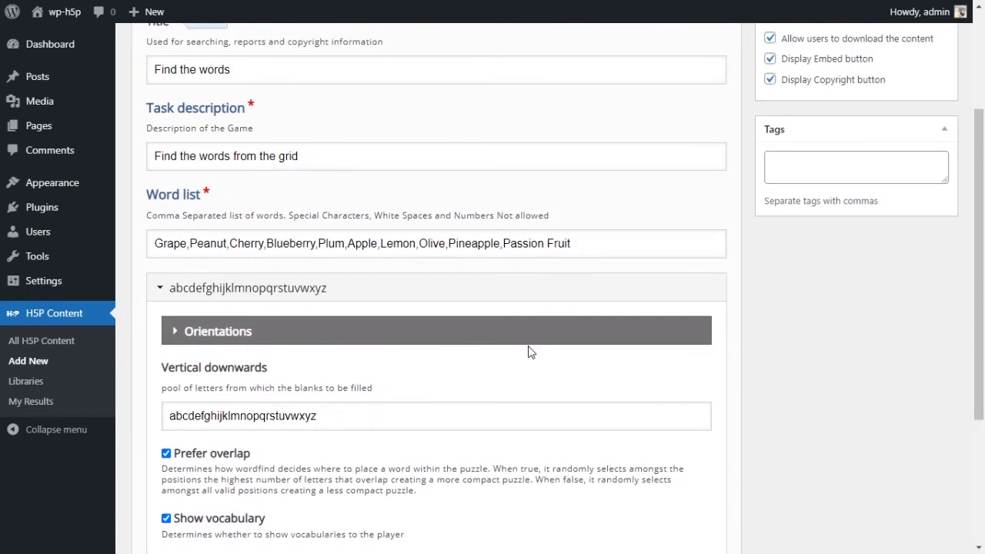
scroll(551, 367, "up", 2)
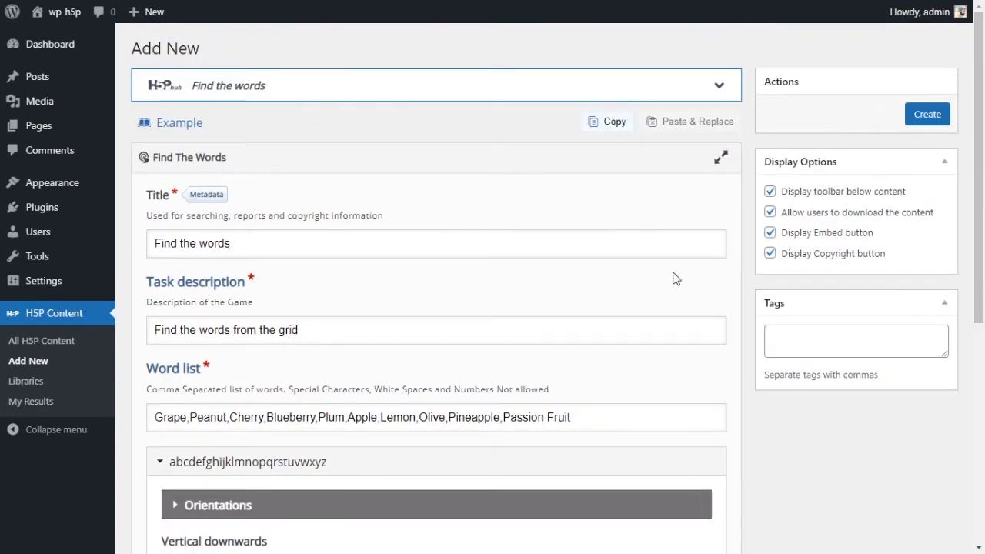
left_click(770, 191)
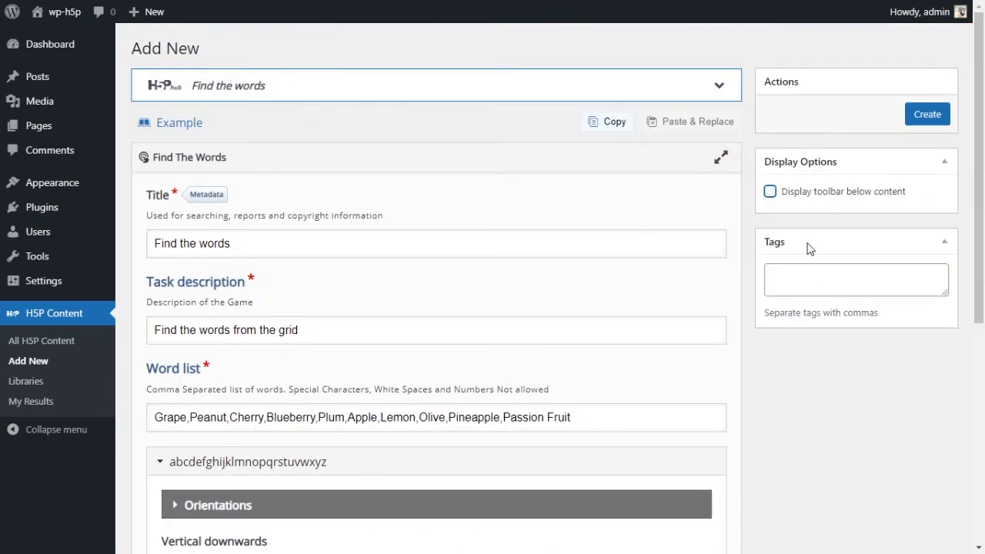
Step: Create the Find the Words content with the current word list and settings
scroll(742, 401, "down", 3)
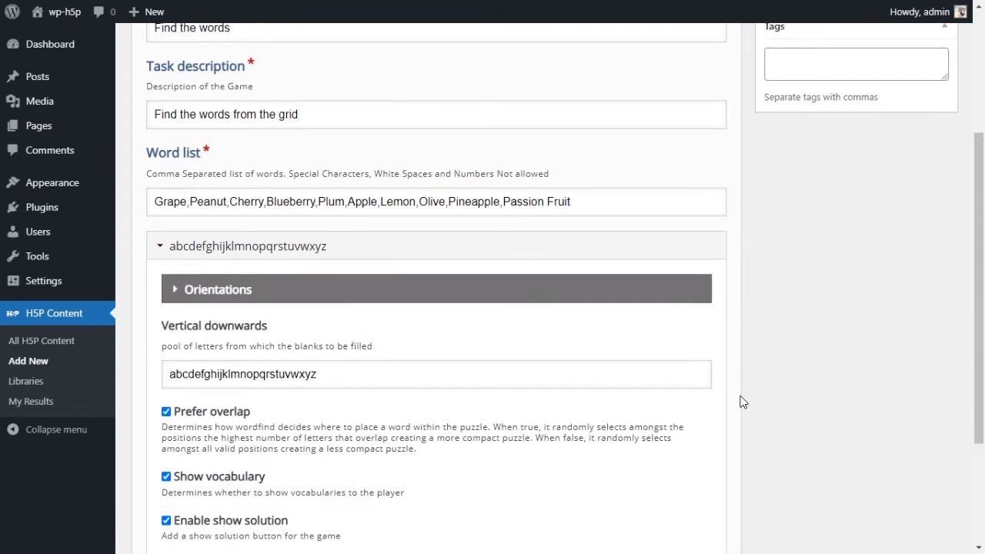
scroll(742, 402, "up", 3)
left_click(927, 115)
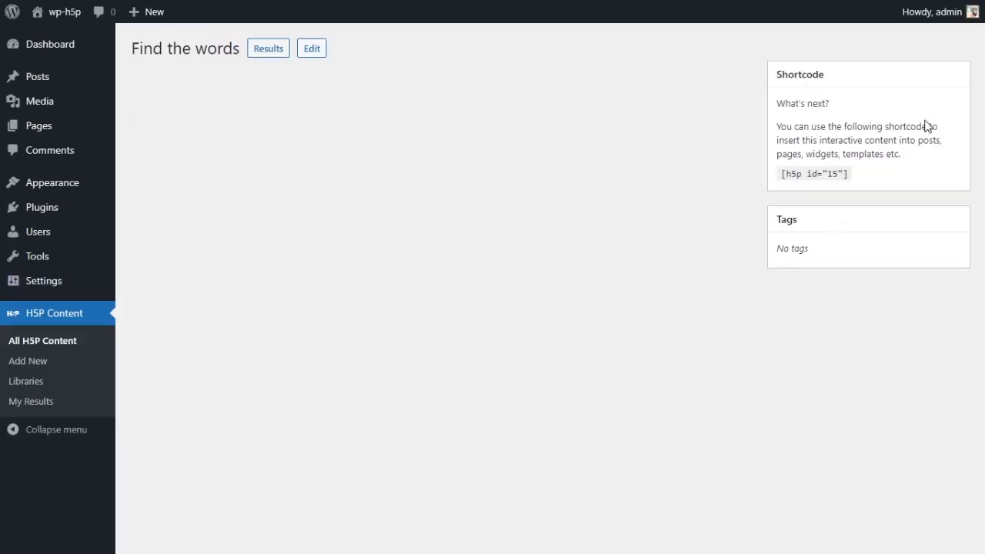
Step: Look over the generated puzzle from its letter grid to the word list below it
scroll(737, 235, "down", 5)
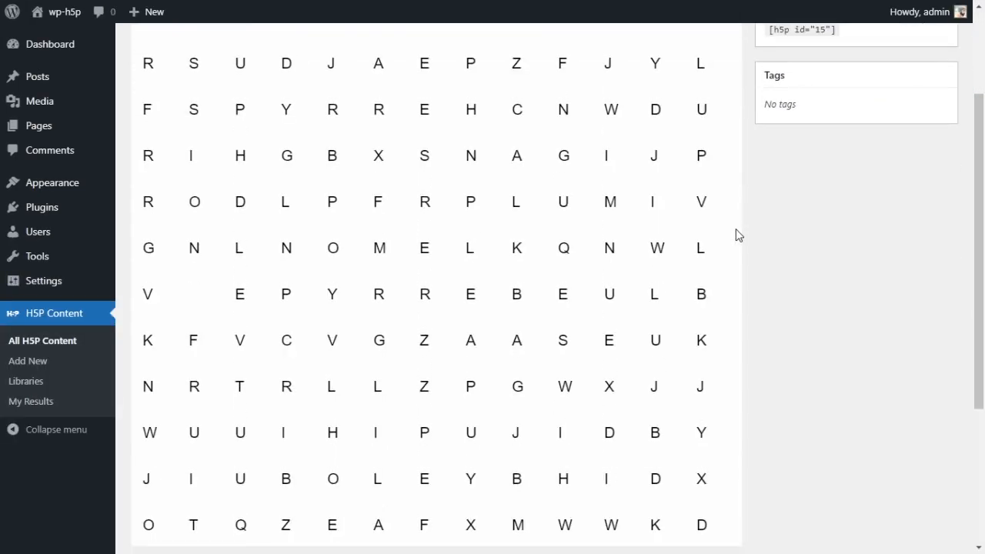
scroll(733, 239, "up", 5)
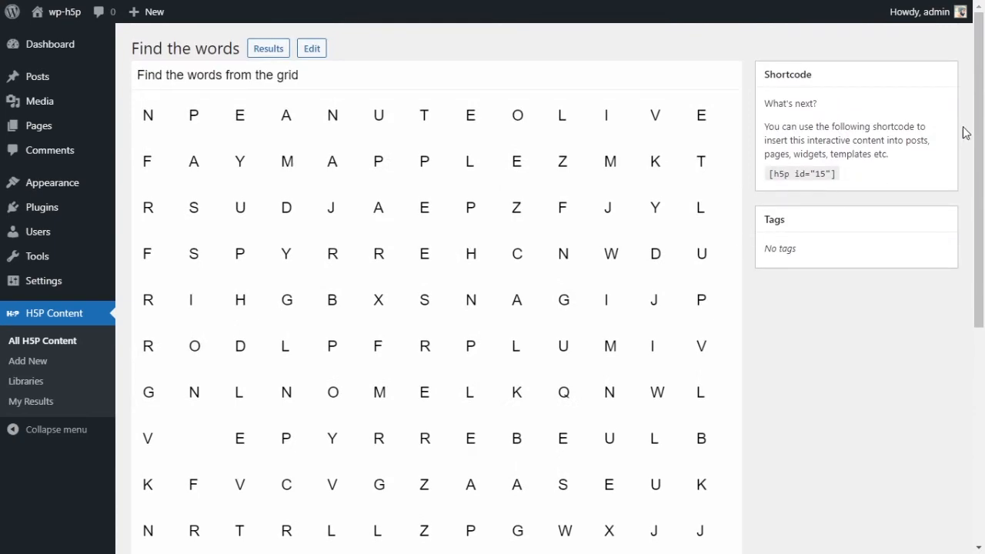
scroll(959, 200, "down", 3)
scroll(939, 187, "up", 2)
scroll(939, 187, "up", 2)
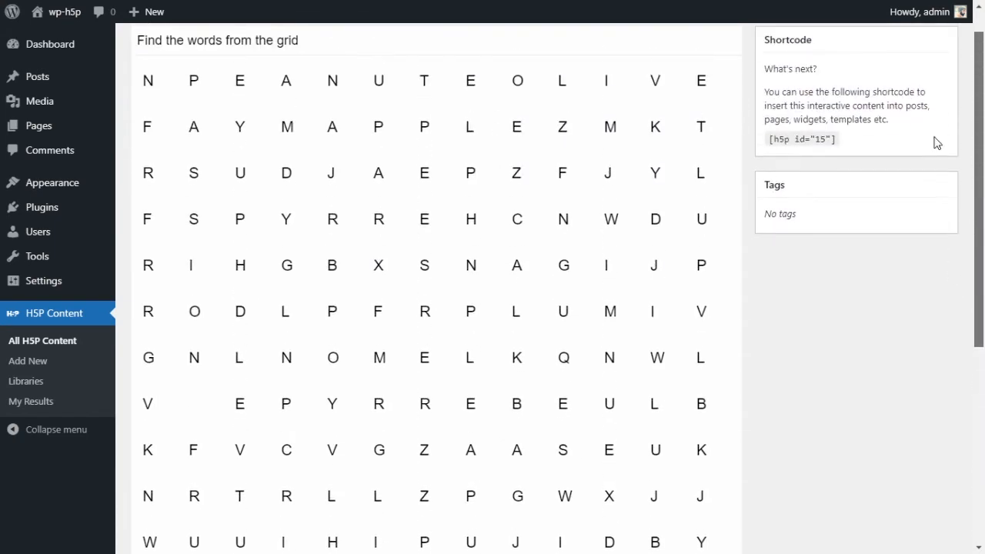
scroll(936, 123, "down", 4)
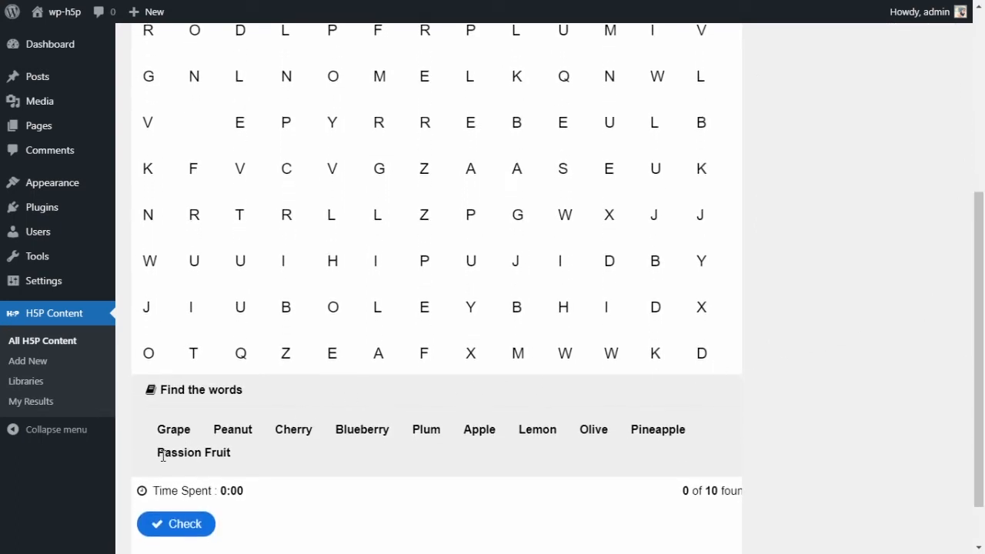
Step: Examine how the space in "Passion Fruit" is handled in the word list and in the letter grid
left_click_drag(158, 452, 241, 455)
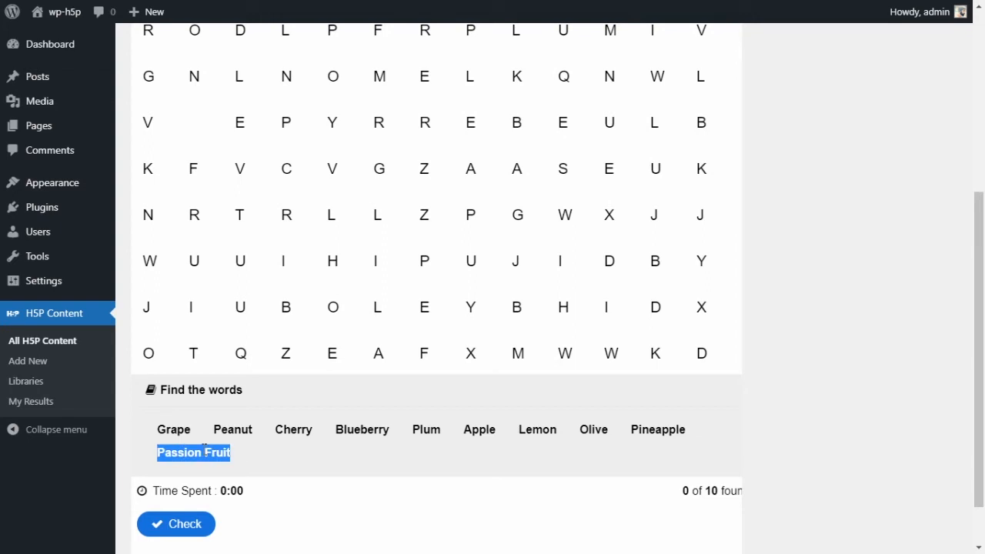
left_click(203, 450)
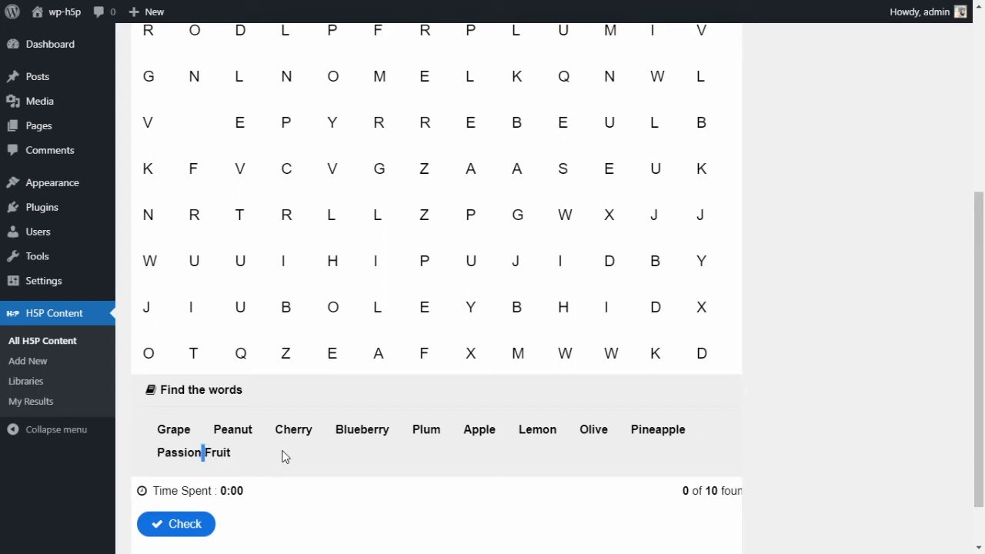
scroll(330, 453, "up", 1)
scroll(330, 453, "down", 1)
scroll(273, 454, "up", 2)
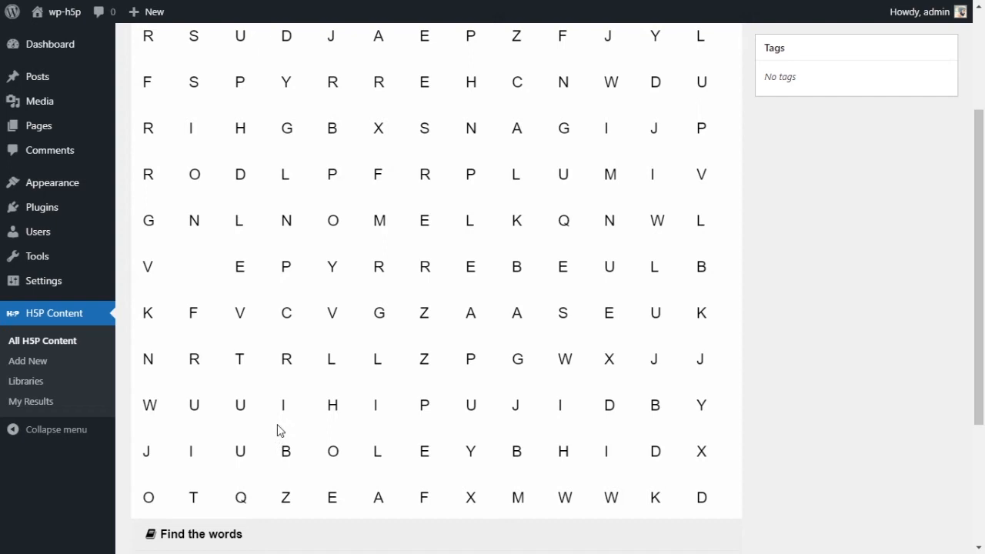
scroll(277, 453, "down", 2)
scroll(242, 433, "up", 1)
left_click_drag(194, 197, 228, 231)
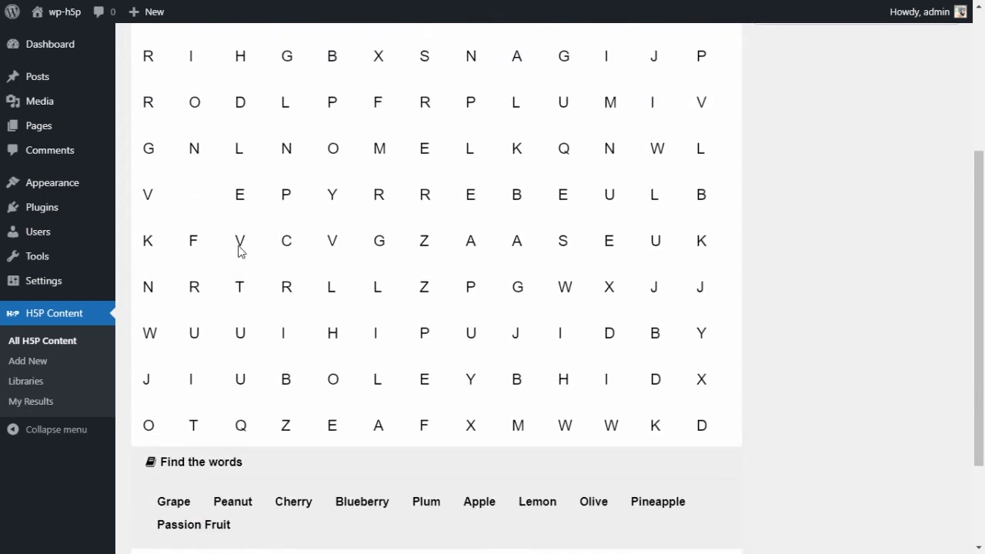
Step: Mark "Passion Fruit" vertically in the letter grid, including the blank cell between its two words
scroll(229, 230, "down", 1)
scroll(202, 340, "up", 3)
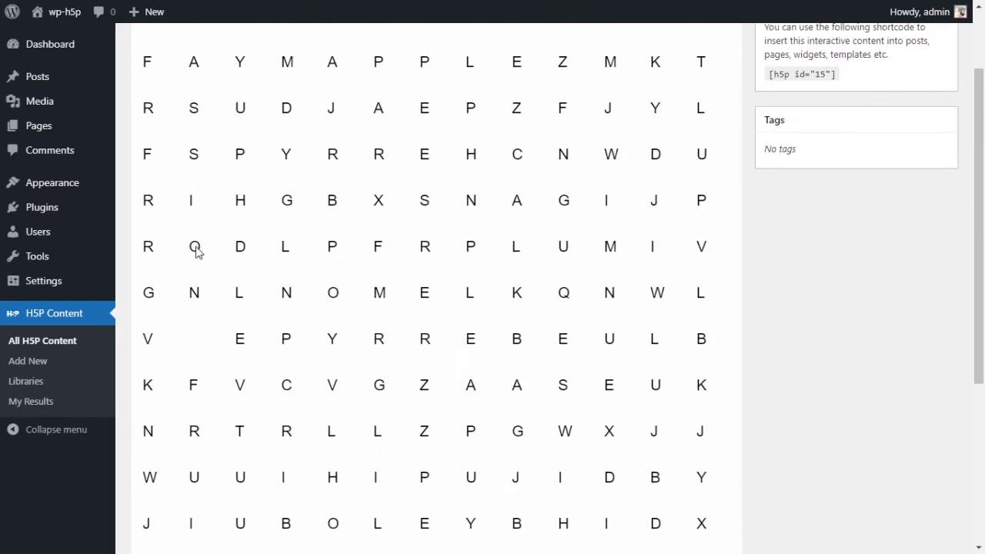
scroll(213, 100, "up", 1)
left_click_drag(199, 115, 198, 380)
scroll(205, 400, "down", 3)
scroll(204, 402, "down", 1)
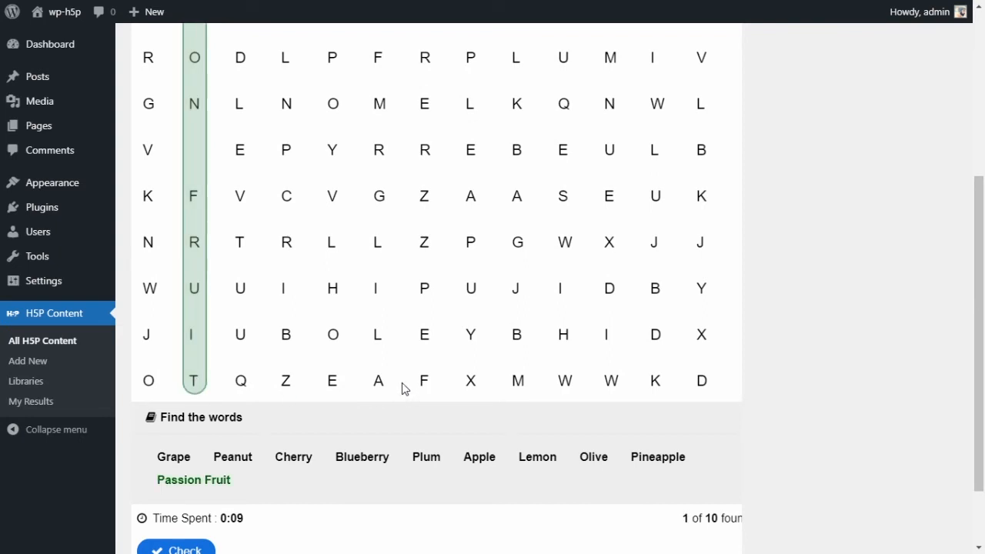
scroll(307, 421, "up", 2)
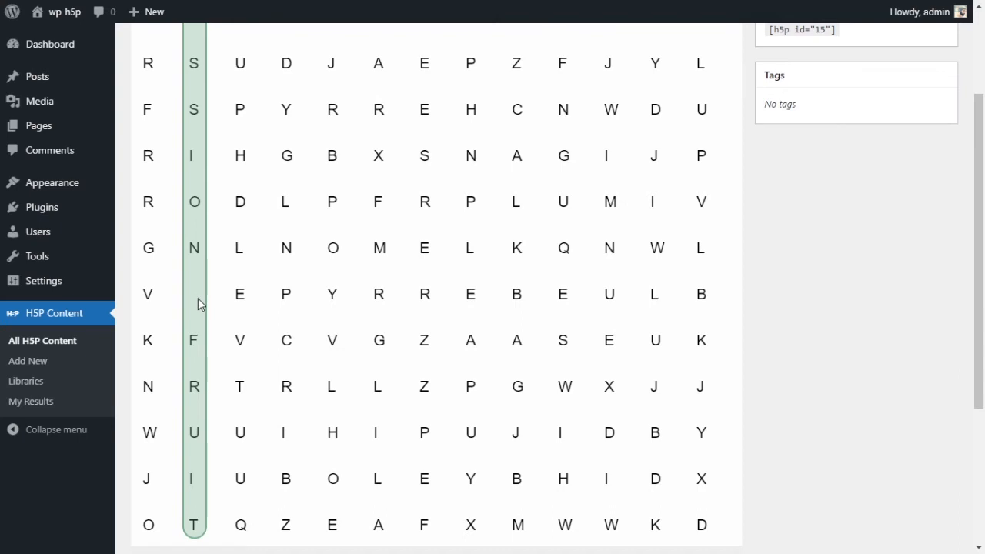
scroll(796, 295, "up", 2)
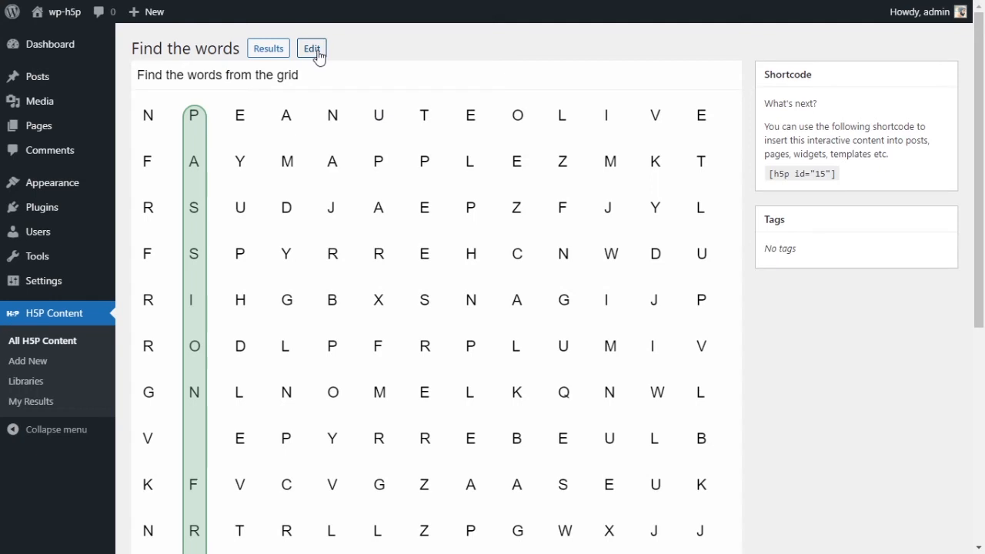
Step: Edit the puzzle to remove "Passion Fruit" from the word list and update the content
left_click(317, 51)
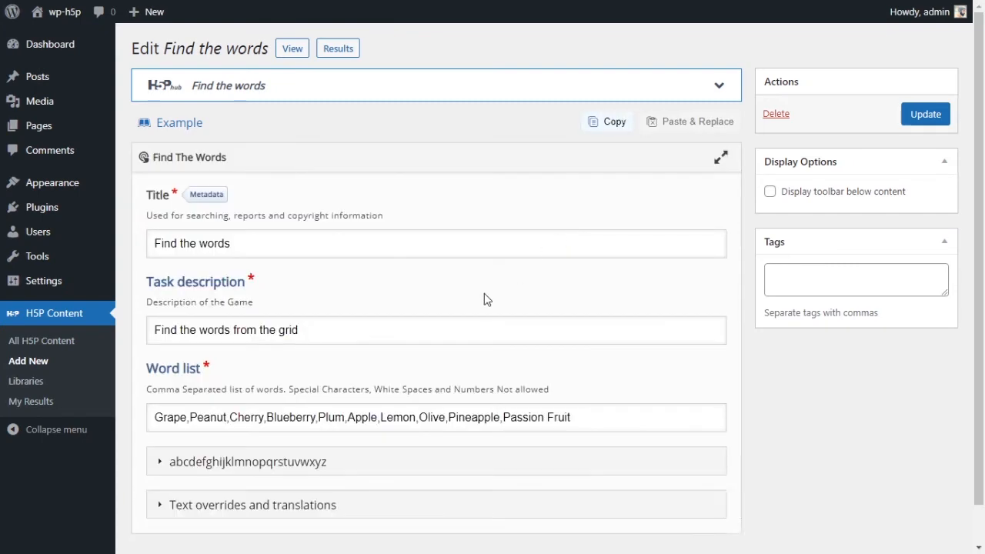
scroll(526, 378, "down", 1)
left_click_drag(504, 376, 645, 374)
key("BackSpace")
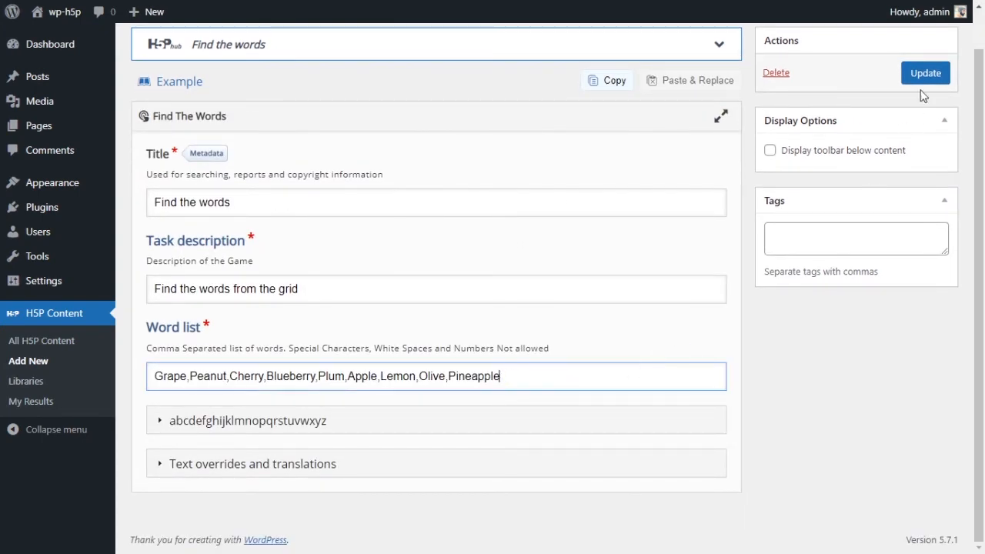
left_click(926, 77)
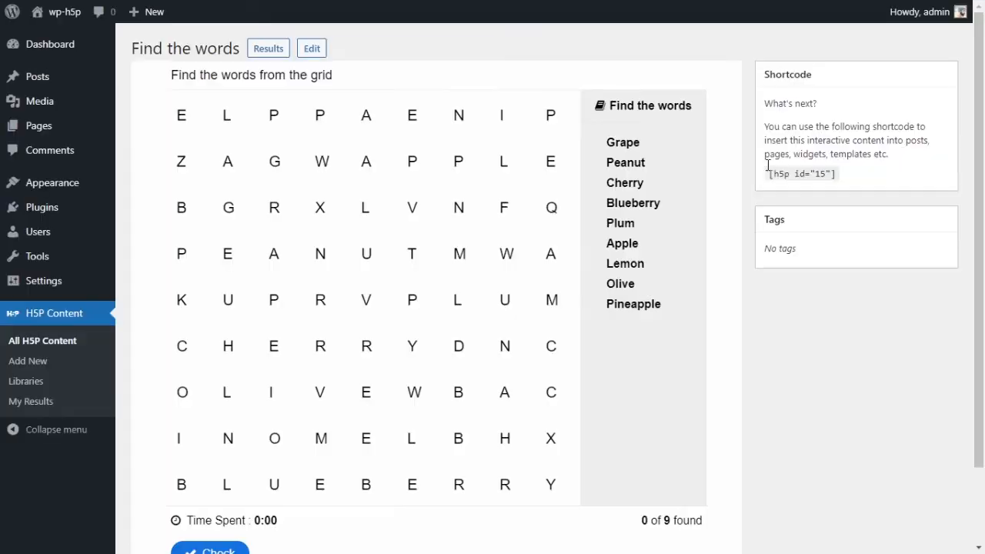
Step: Look over the regenerated puzzle and mark "Pineapple" backwards along the first row of the grid
scroll(636, 242, "down", 1)
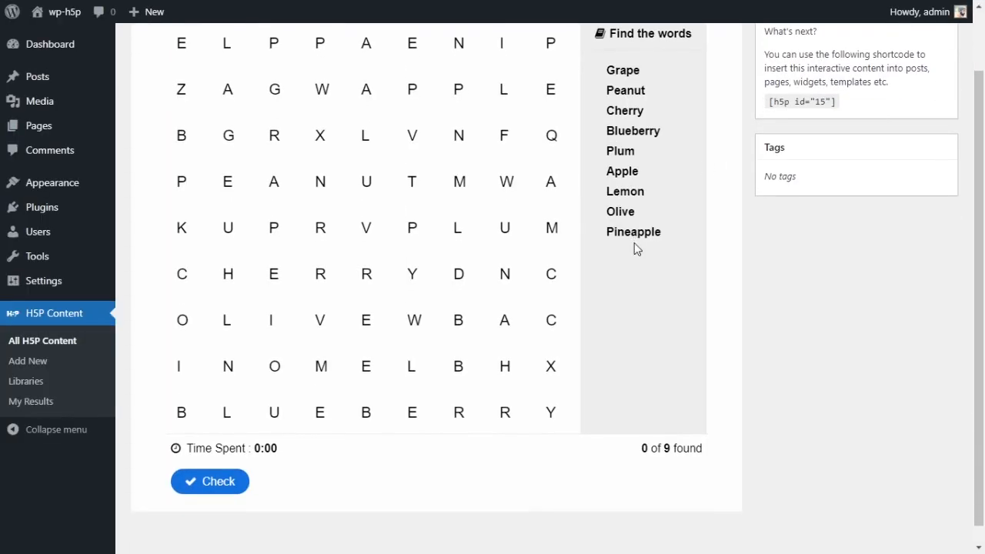
scroll(635, 246, "up", 1)
left_click_drag(978, 144, 979, 150)
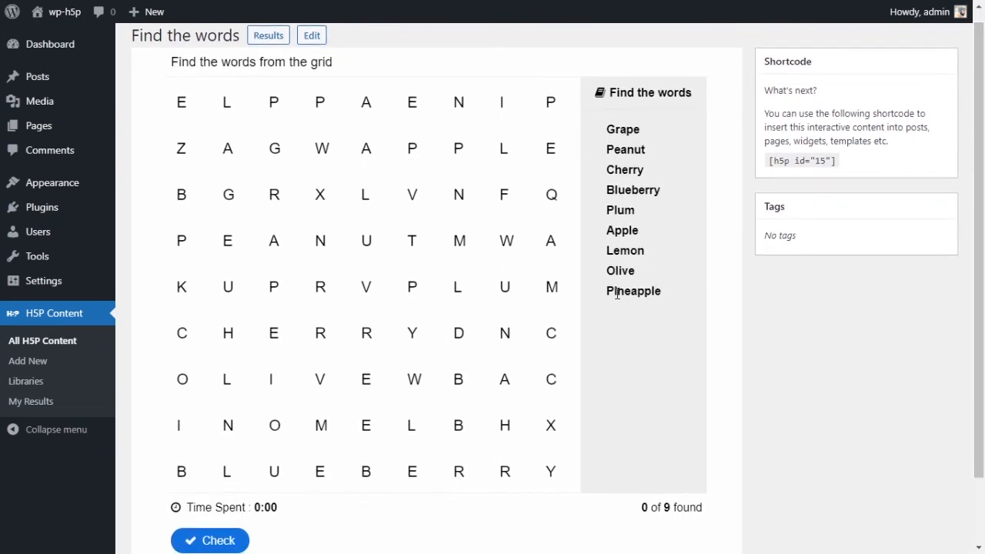
left_click_drag(615, 292, 674, 295)
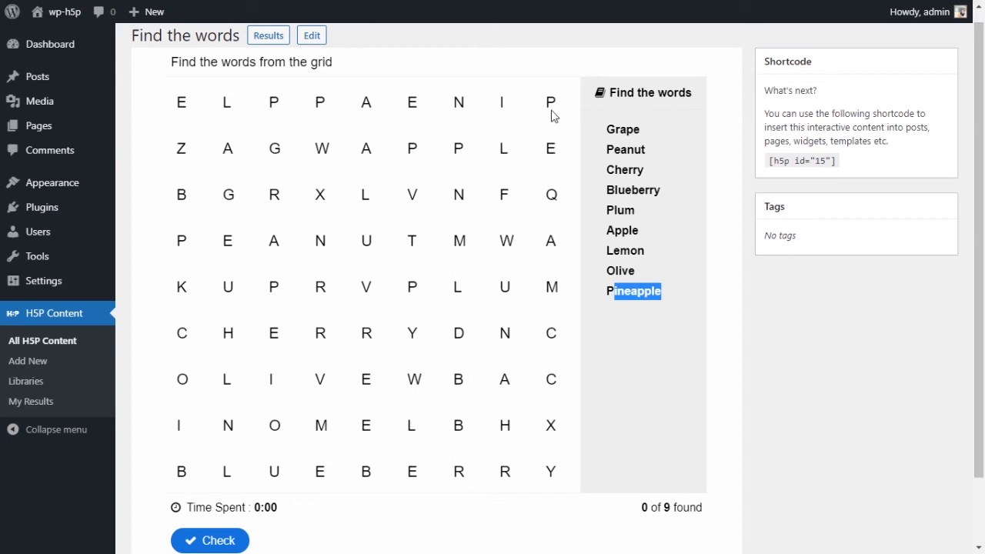
left_click_drag(548, 110, 187, 106)
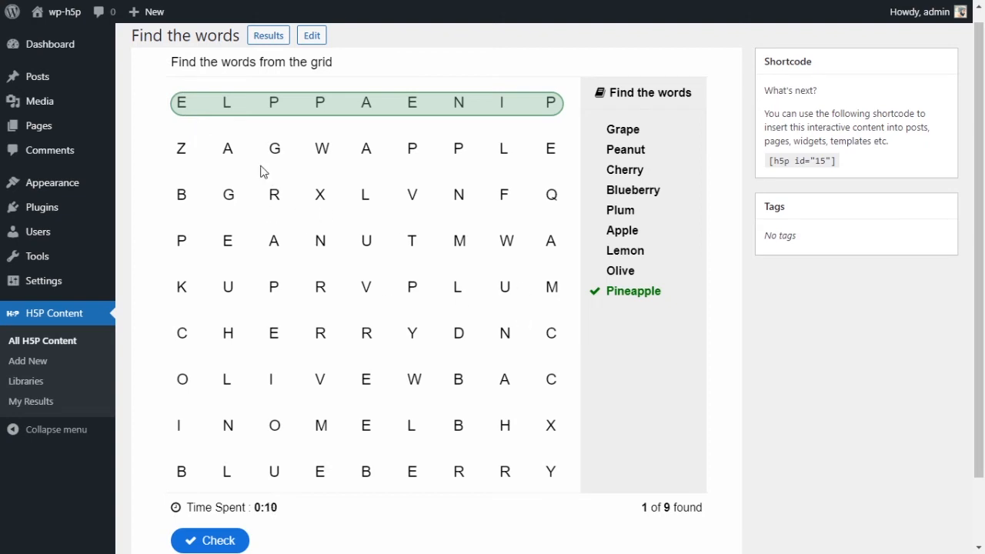
Step: Try diagonal letter selections across the grid, starting from the A and the E in the second row
left_click_drag(227, 148, 461, 382)
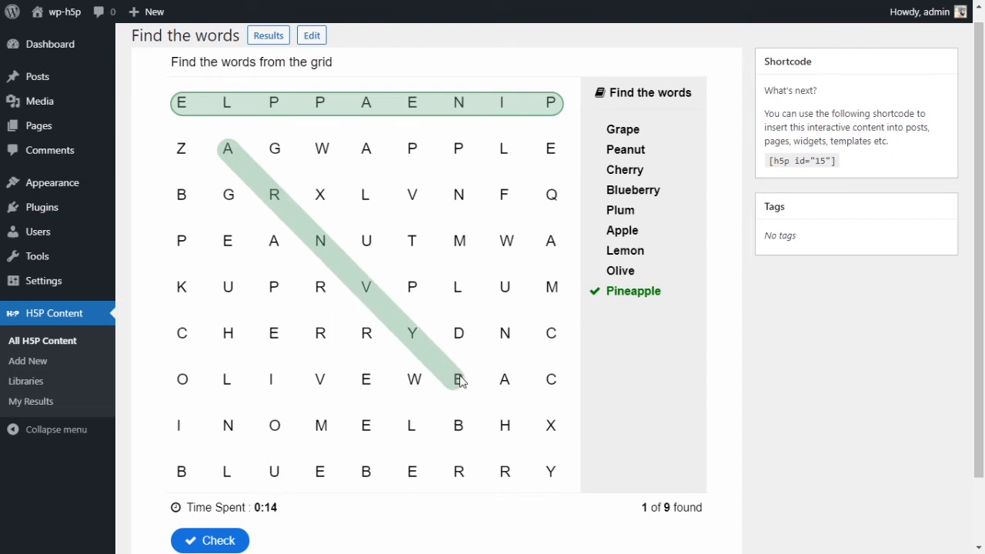
left_click_drag(459, 380, 449, 363)
left_click_drag(229, 148, 490, 370)
left_click_drag(550, 149, 339, 365)
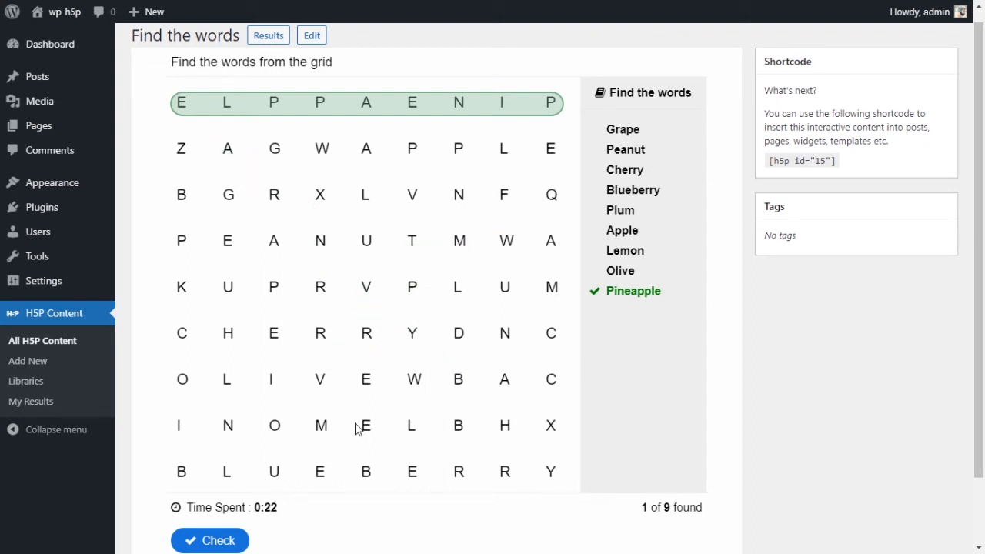
Step: Mark the horizontal words "Blueberry", "Apple", "Olive" and "Peanut" in the letter grid
left_click_drag(181, 471, 560, 472)
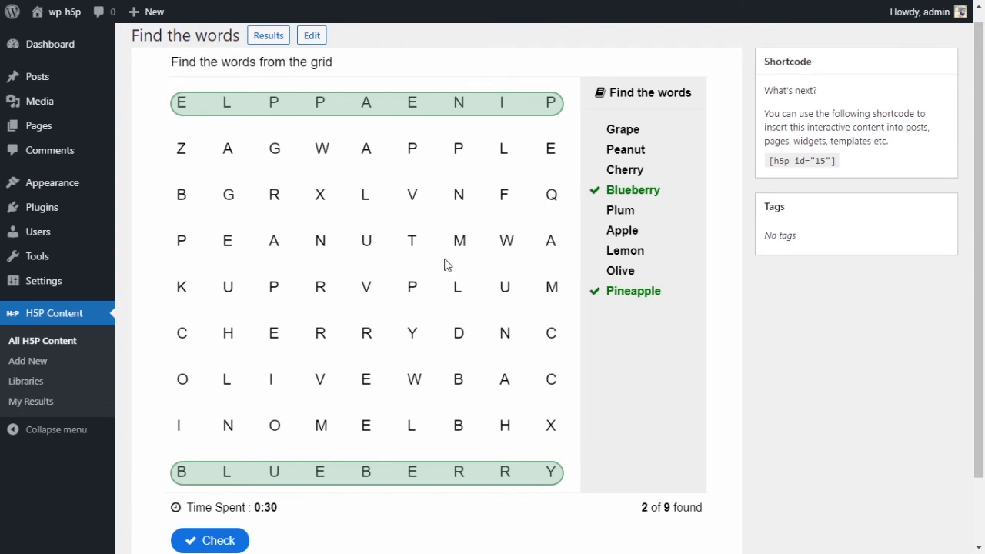
left_click_drag(370, 156, 558, 152)
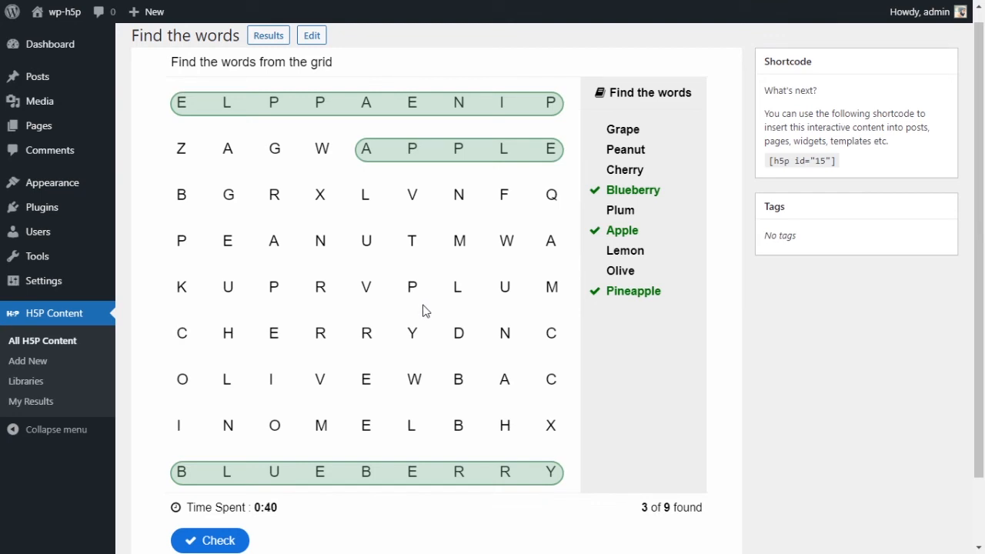
left_click_drag(182, 381, 381, 383)
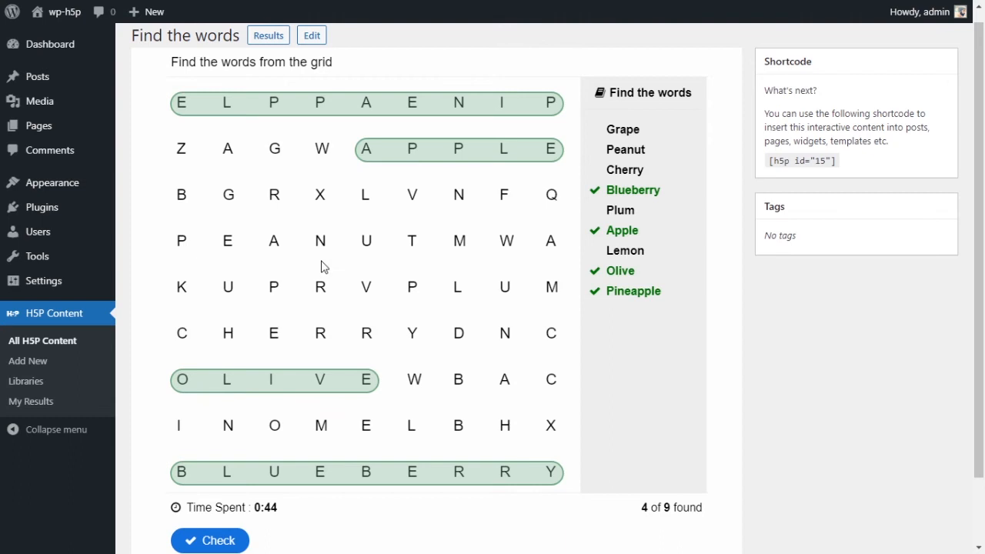
left_click_drag(182, 241, 422, 245)
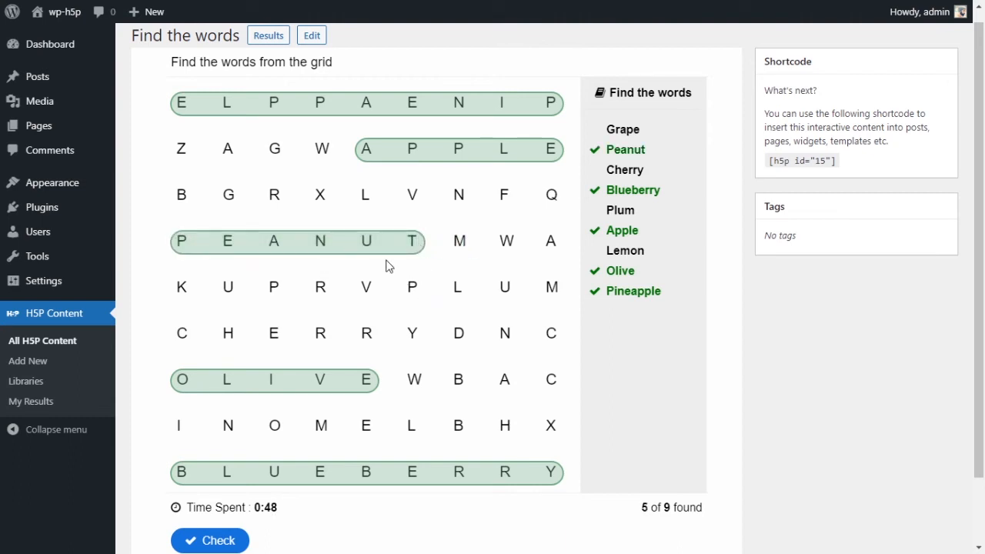
Step: Mark the remaining words in the grid: "Grape" vertically, "Cherry" and "Plum" horizontally, and "Lemon" backwards
left_click_drag(275, 196, 279, 346)
left_click_drag(274, 150, 278, 340)
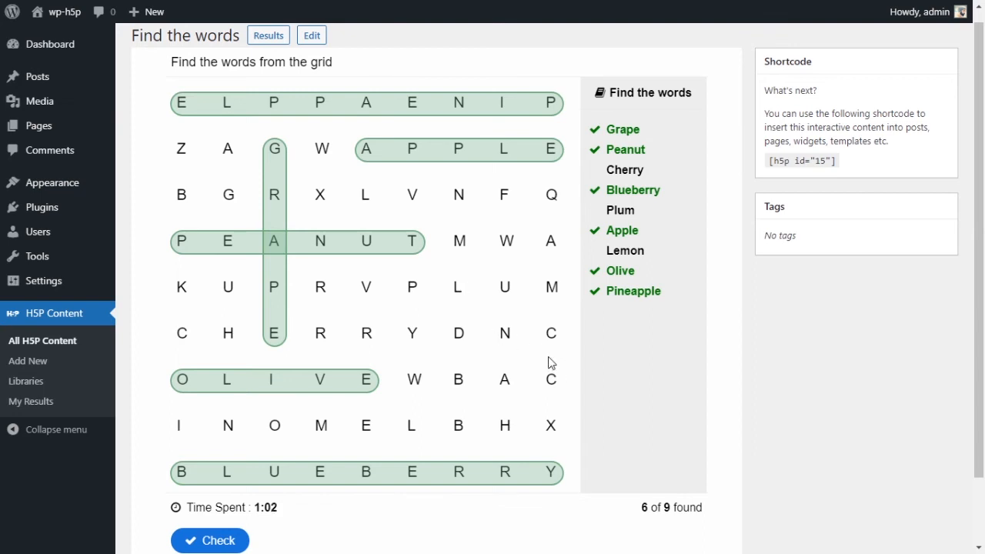
left_click_drag(182, 332, 424, 336)
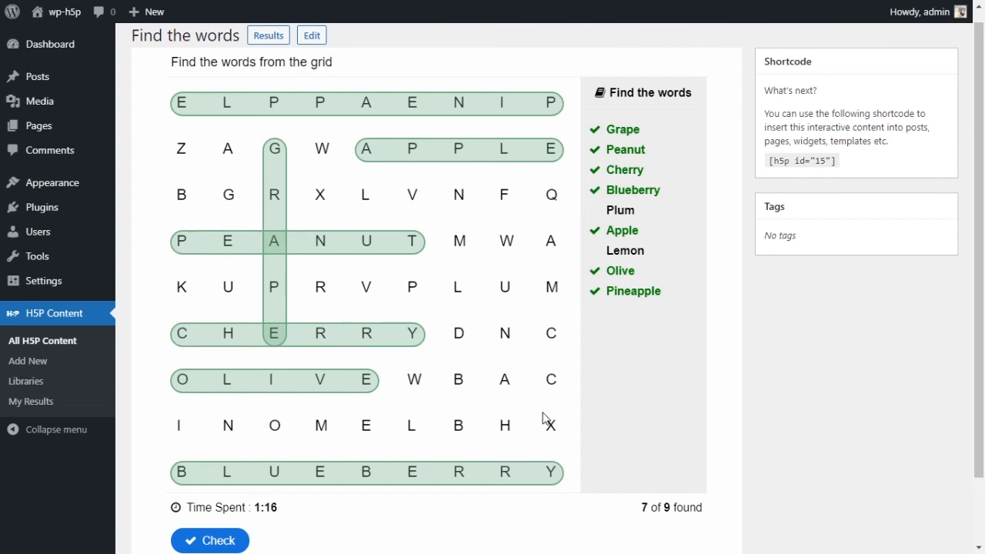
left_click_drag(414, 296, 560, 290)
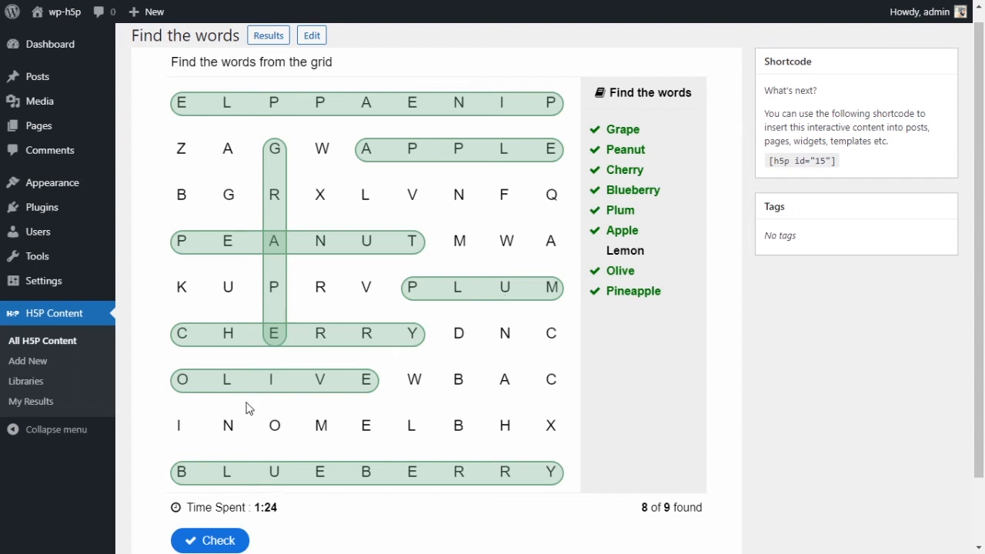
left_click_drag(416, 428, 227, 425)
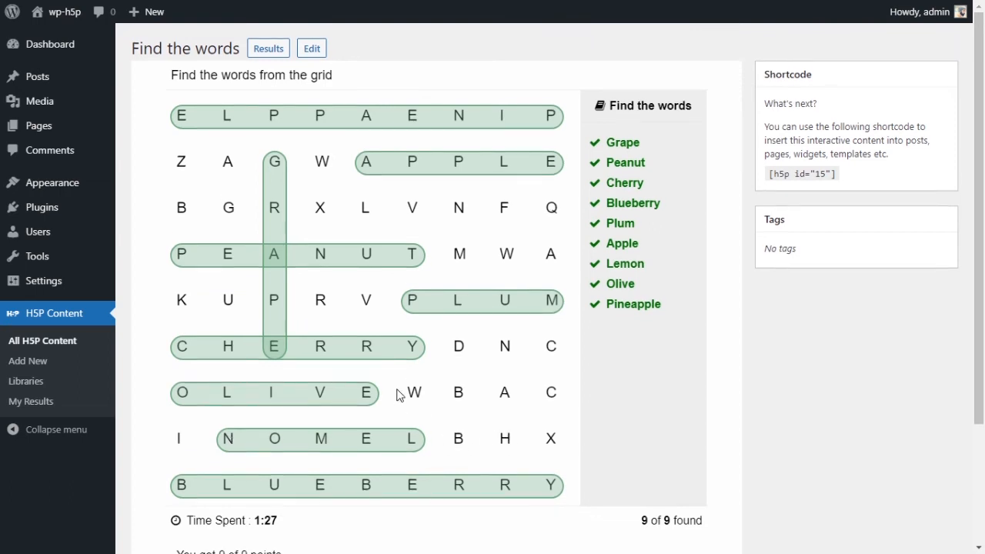
Step: Copy the puzzle's shortcode [h5p id="15"]
scroll(399, 395, "down", 1)
scroll(398, 395, "up", 2)
triple_click(792, 176)
left_click(777, 176)
left_click_drag(767, 178, 840, 178)
key("ctrl+c")
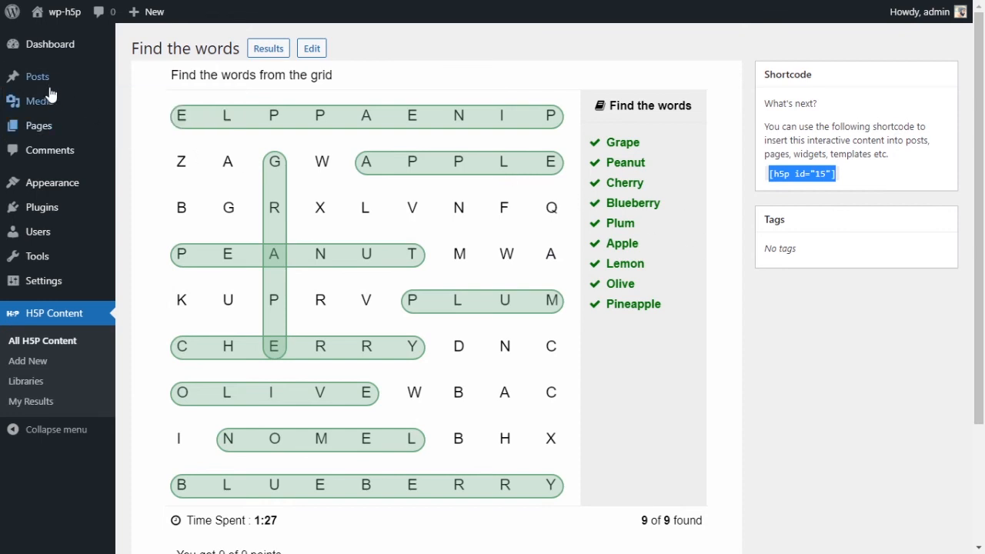
Step: Create a new post with the title "#8 Find the Words"
mouse_move(50, 87)
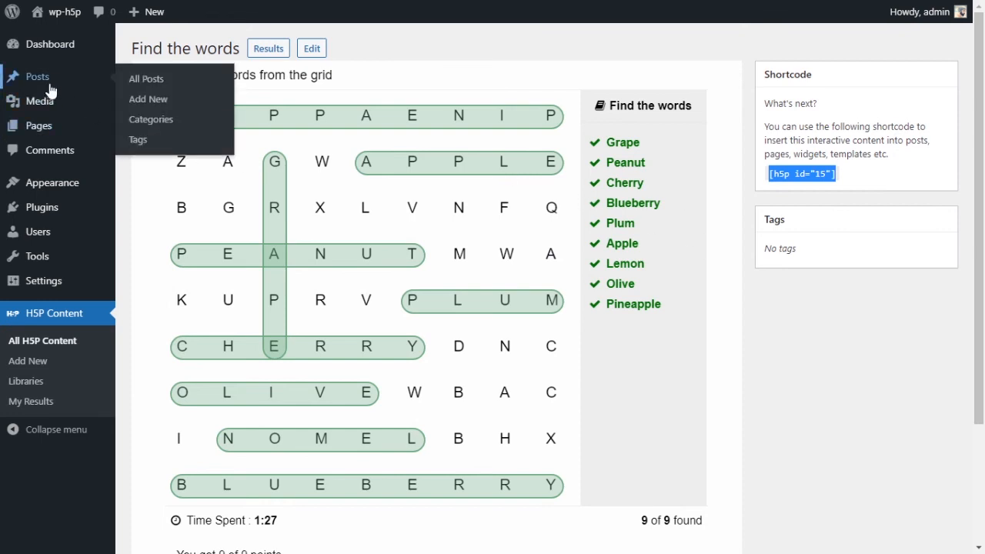
left_click(163, 102)
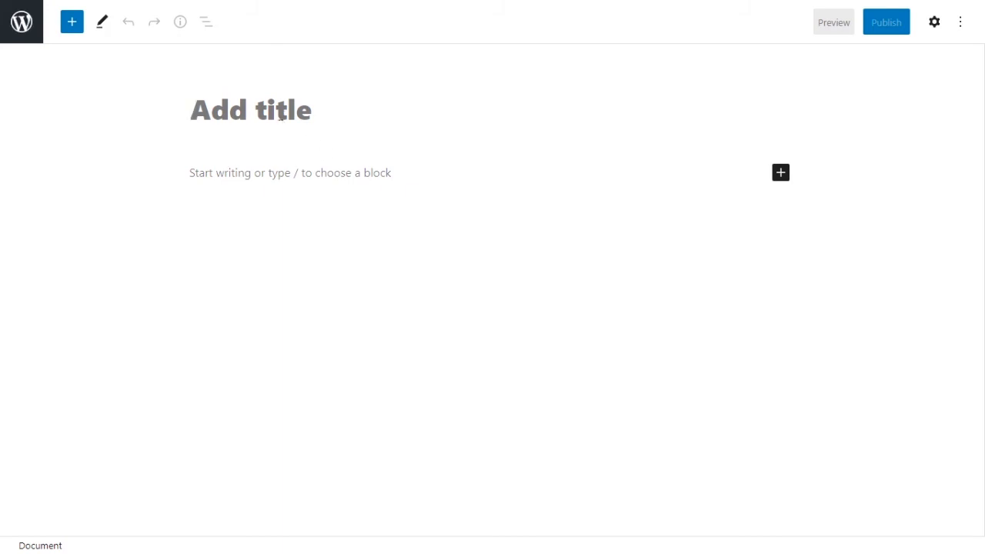
type("#")
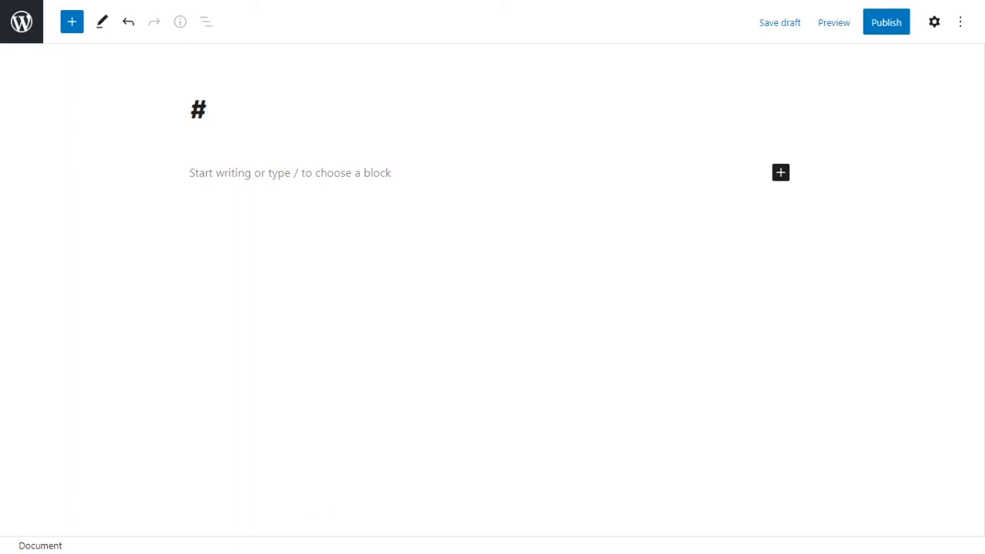
type("8 Find the")
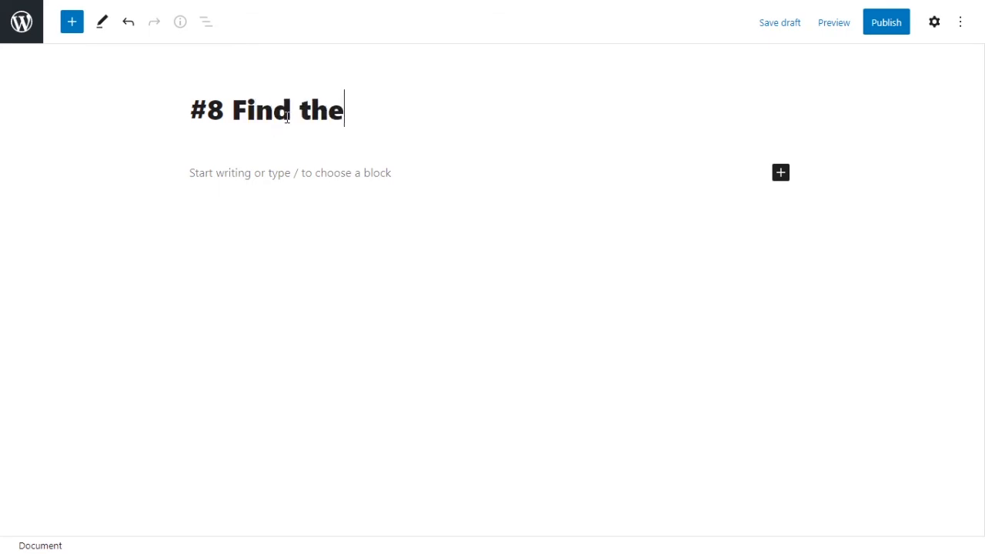
type(" WOrd")
key("BackSpace")
key("BackSpace")
key("BackSpace")
type("w")
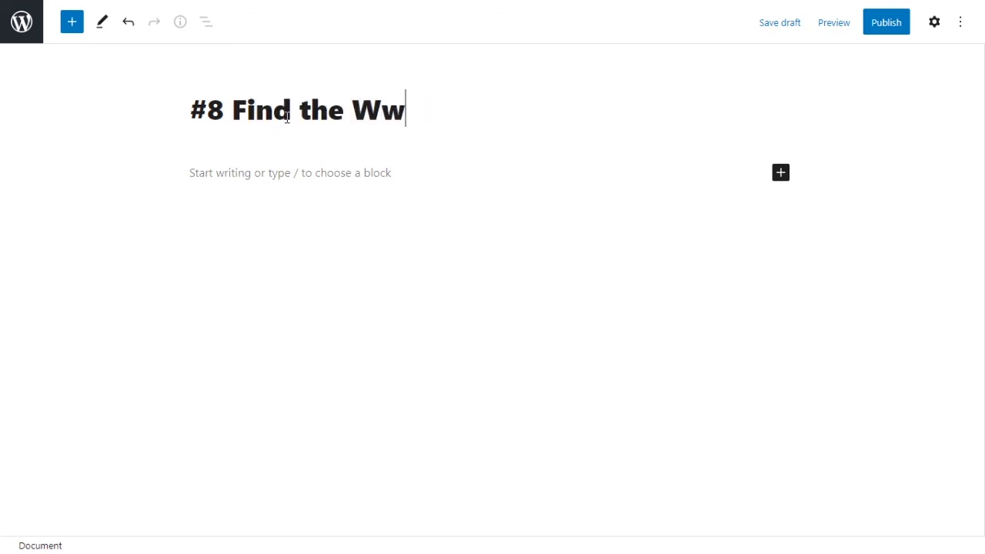
type("ords")
key("Left")
key("Left")
key("Left")
key("Left")
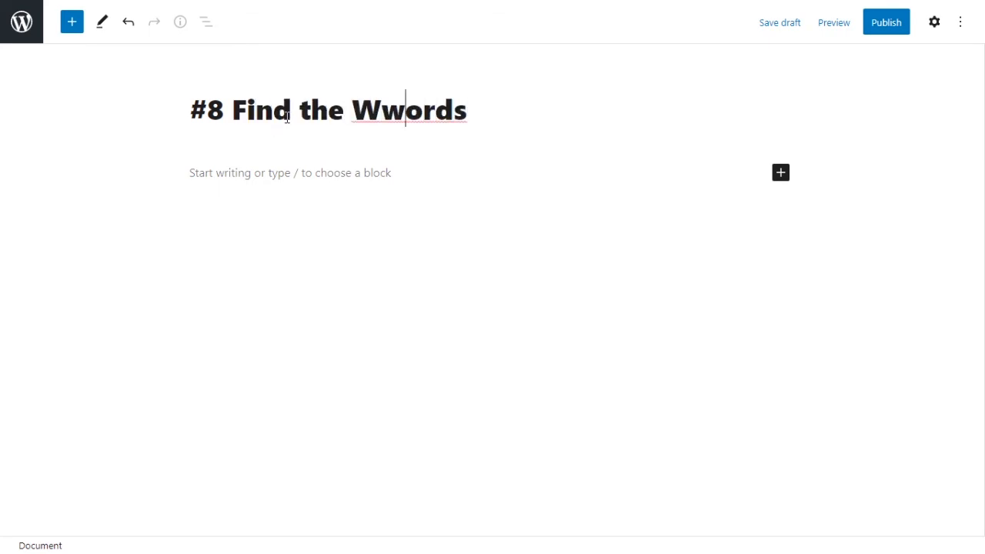
type("\\")
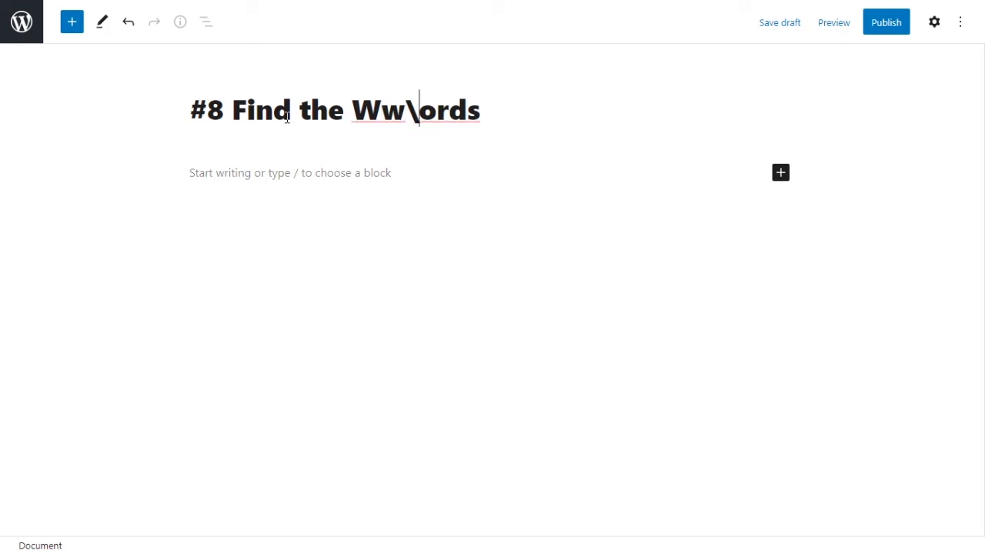
key("BackSpace")
key("BackSpace")
Step: Add a Shortcode block to the post body and paste the shortcode [h5p id="15"] into it
left_click(429, 185)
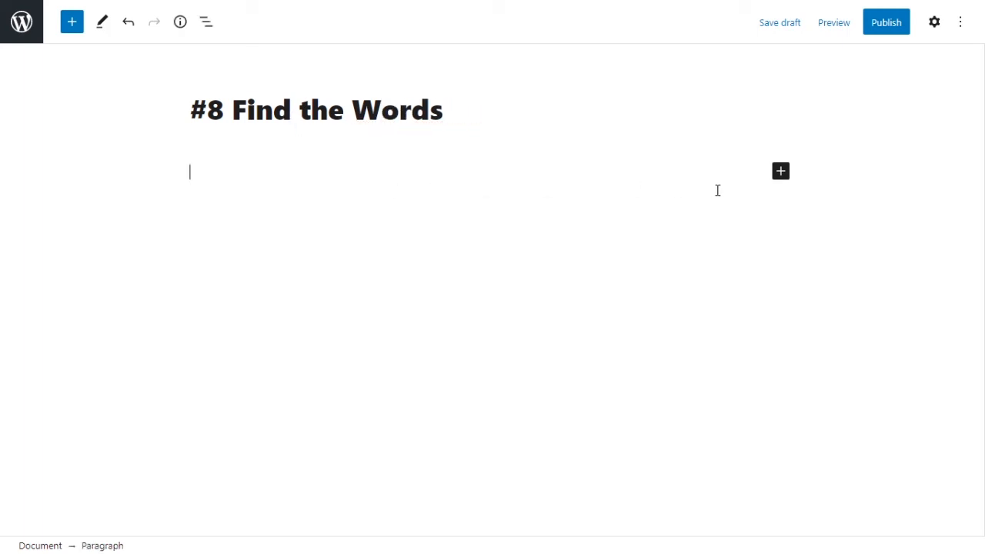
left_click(772, 177)
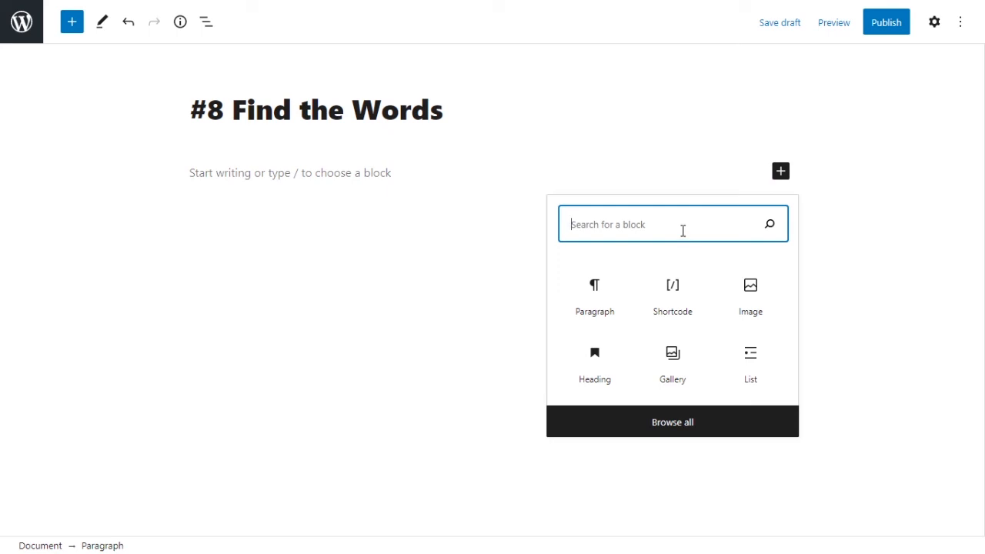
type("Short")
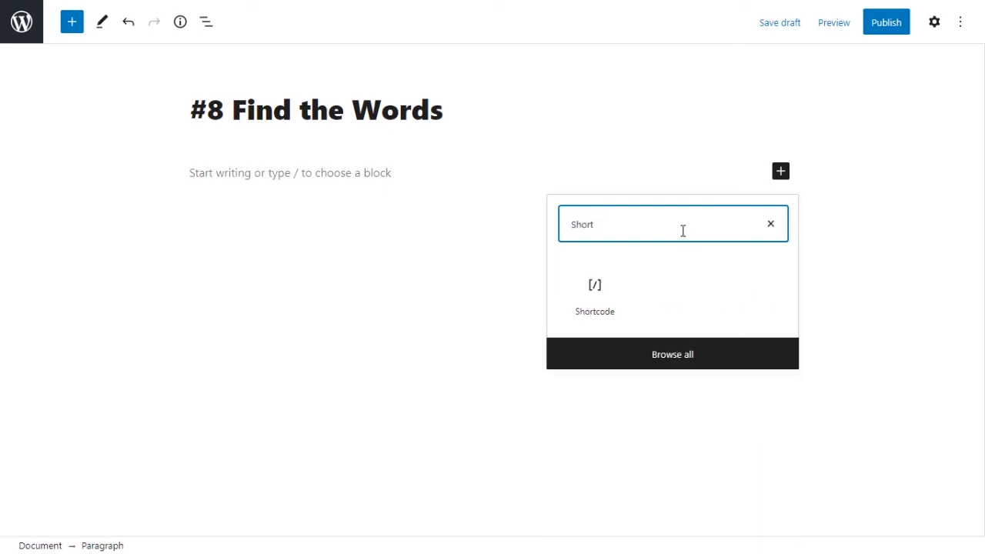
left_click(589, 304)
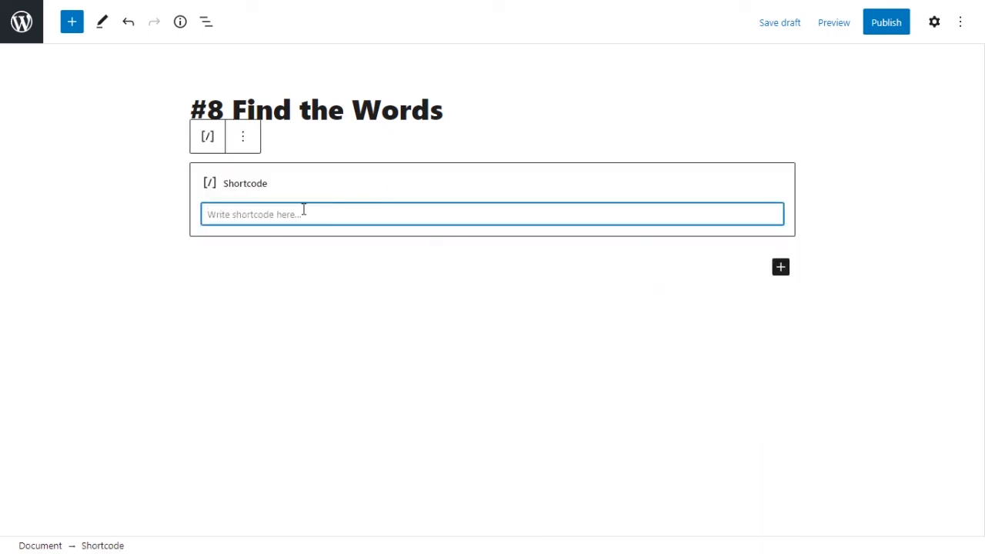
key("ctrl+v")
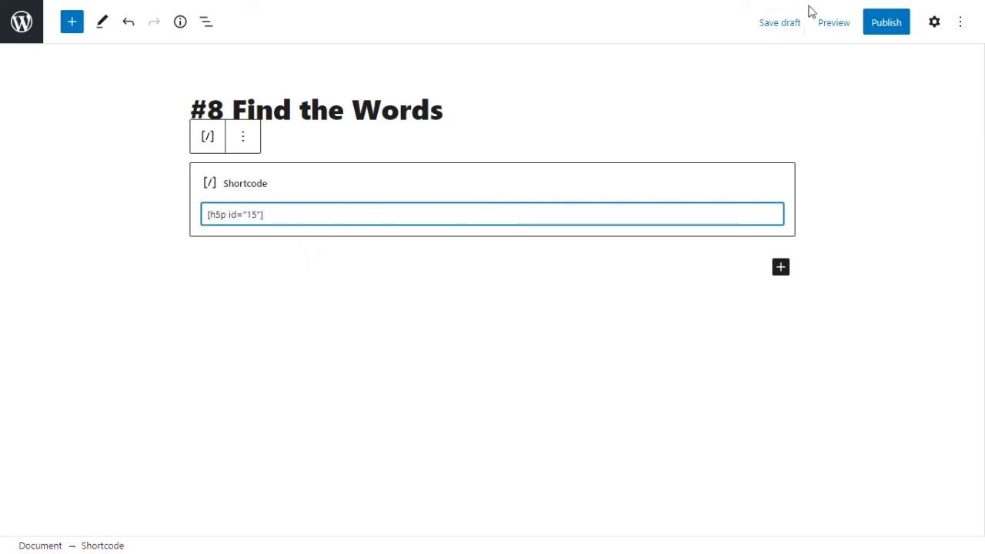
Step: Publish the "#8 Find the Words" post with public visibility and open its live page
left_click(892, 23)
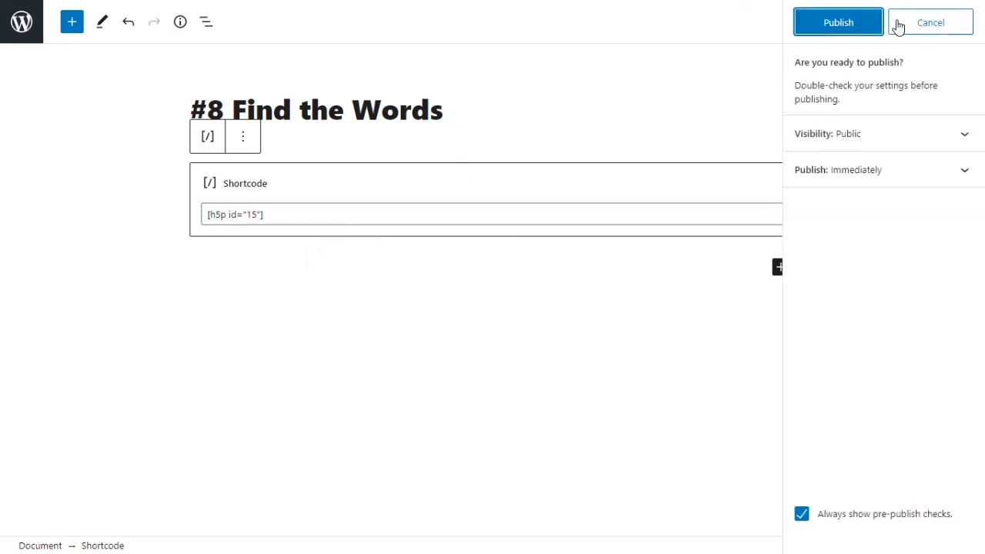
left_click(839, 23)
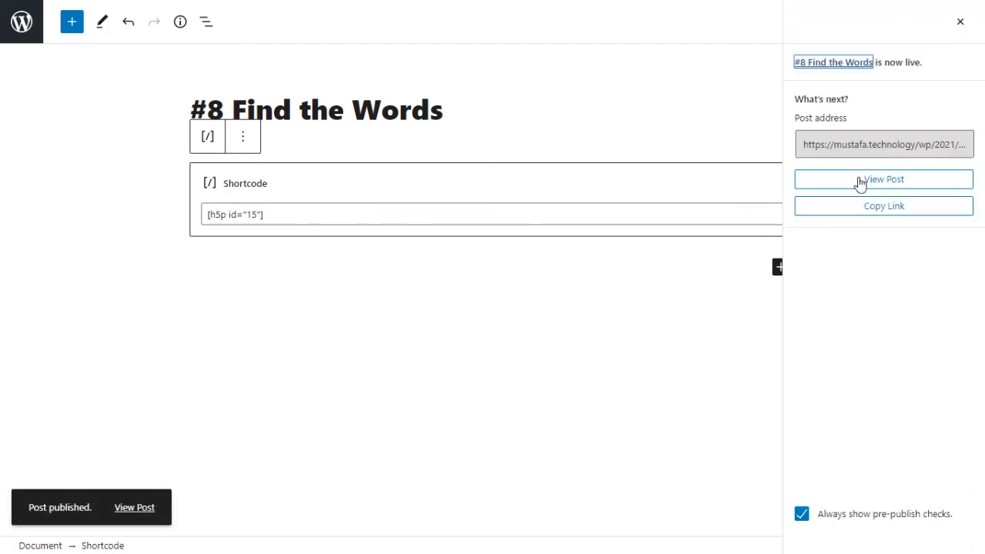
left_click(851, 188)
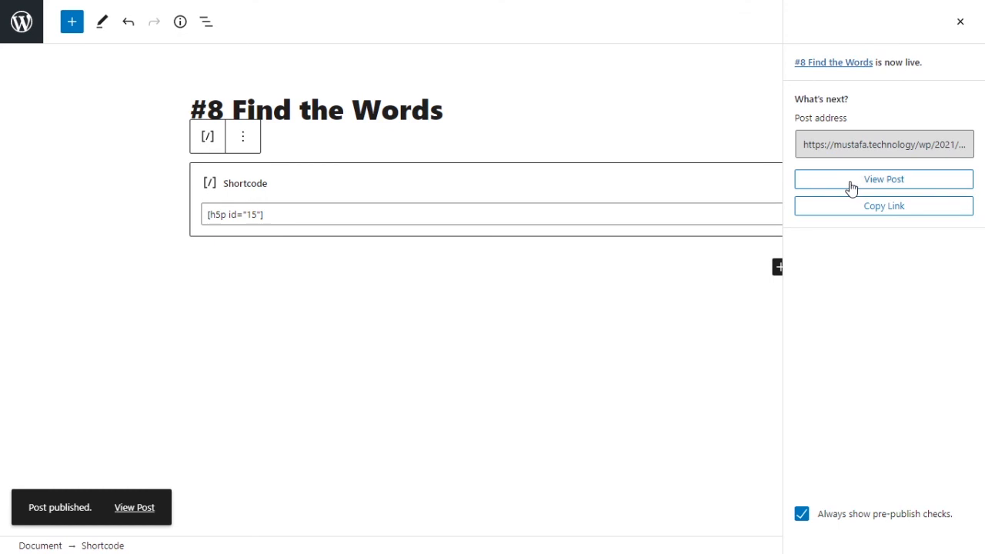
left_click(851, 177)
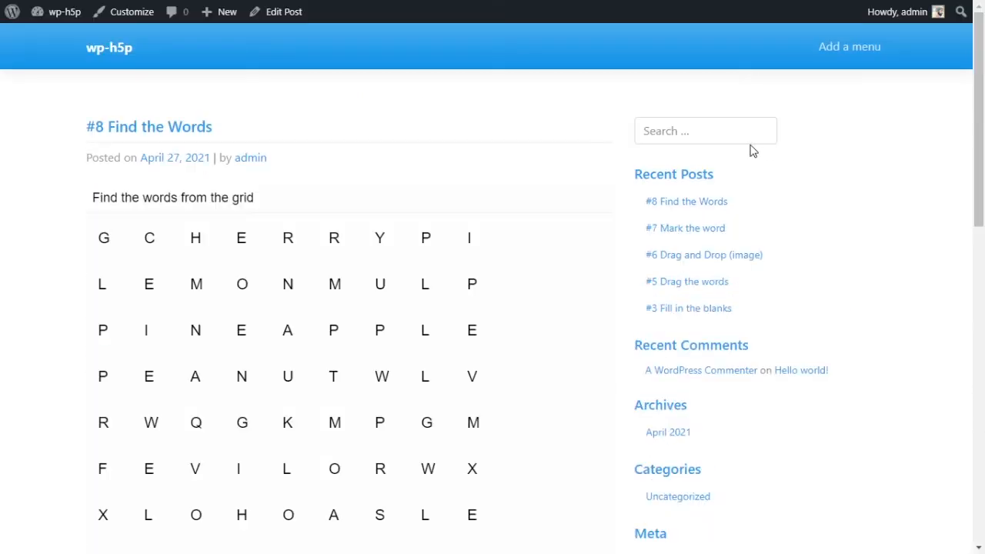
Step: Examine the embedded puzzle on the published page, including its letter grid, word list, timer and found-word counter
scroll(853, 222, "down", 1)
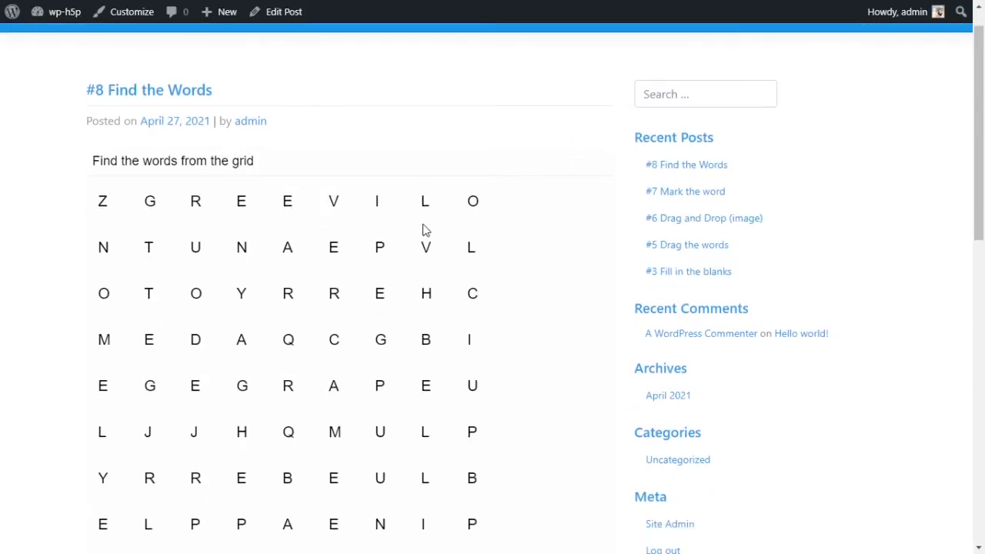
left_click_drag(981, 148, 981, 198)
scroll(567, 217, "up", 2)
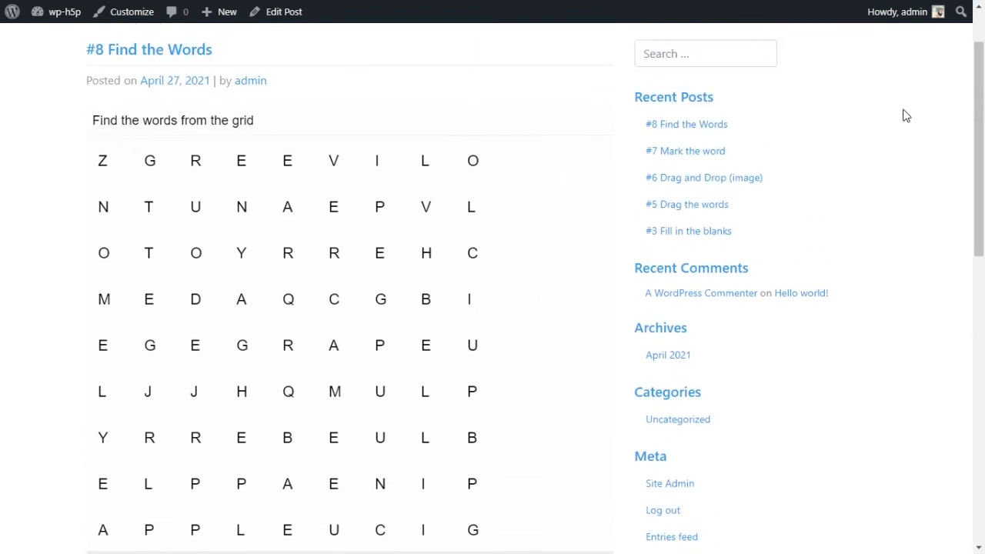
scroll(507, 274, "down", 3)
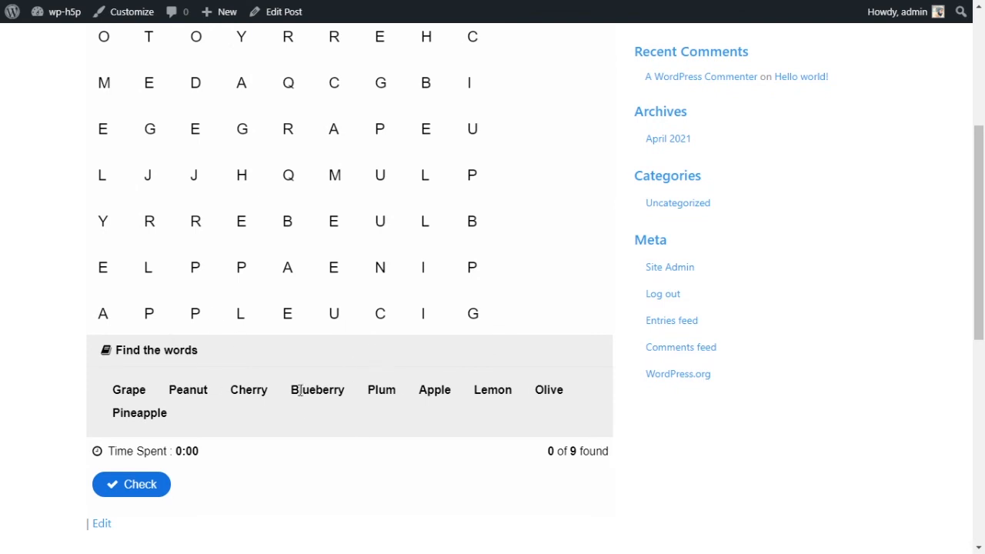
scroll(649, 292, "up", 2)
scroll(644, 307, "down", 1)
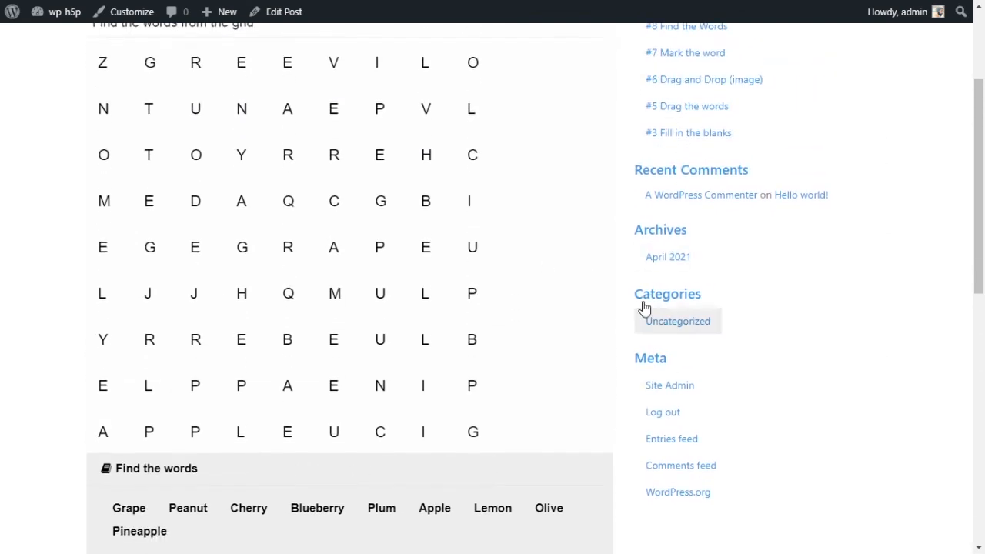
scroll(644, 308, "down", 1)
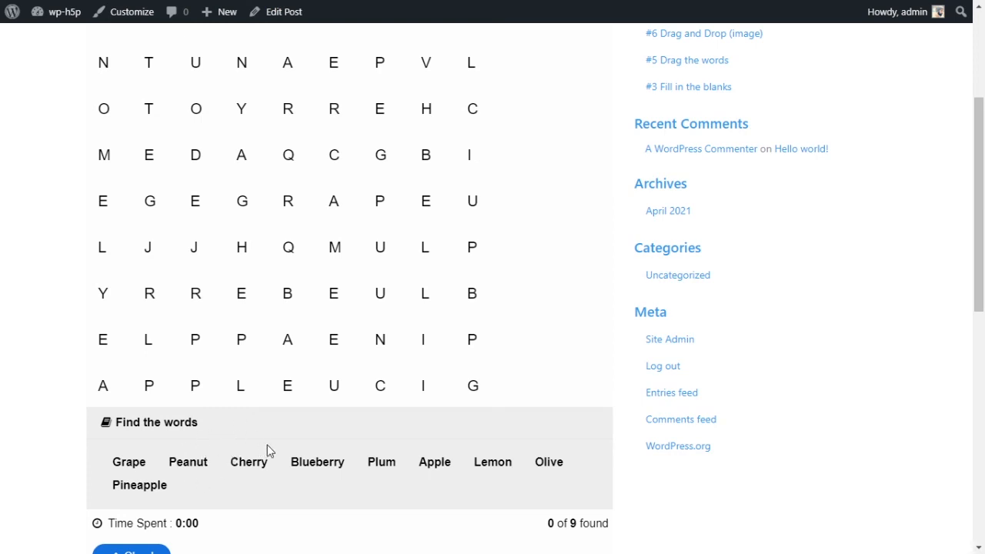
scroll(483, 459, "down", 1)
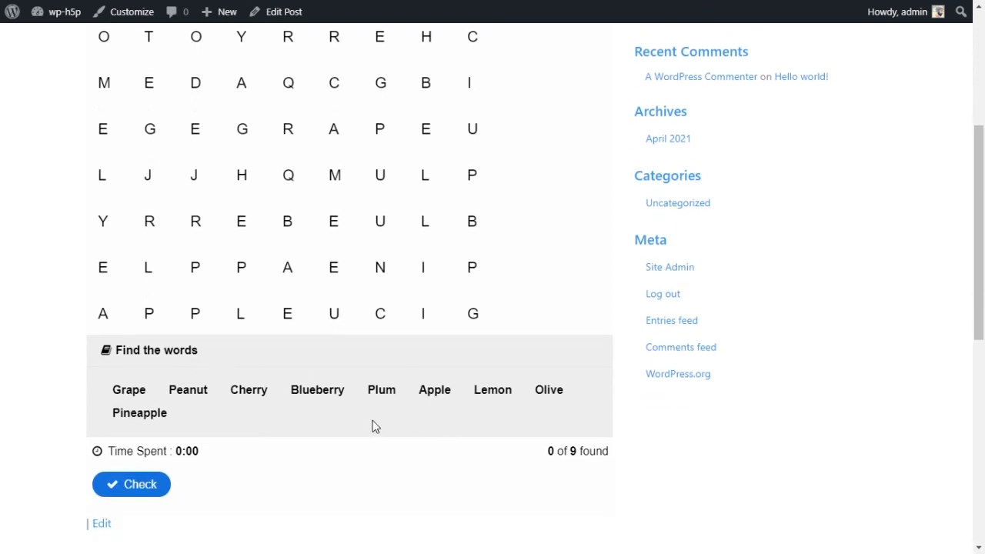
scroll(375, 427, "up", 2)
scroll(367, 413, "up", 1)
scroll(343, 362, "down", 1)
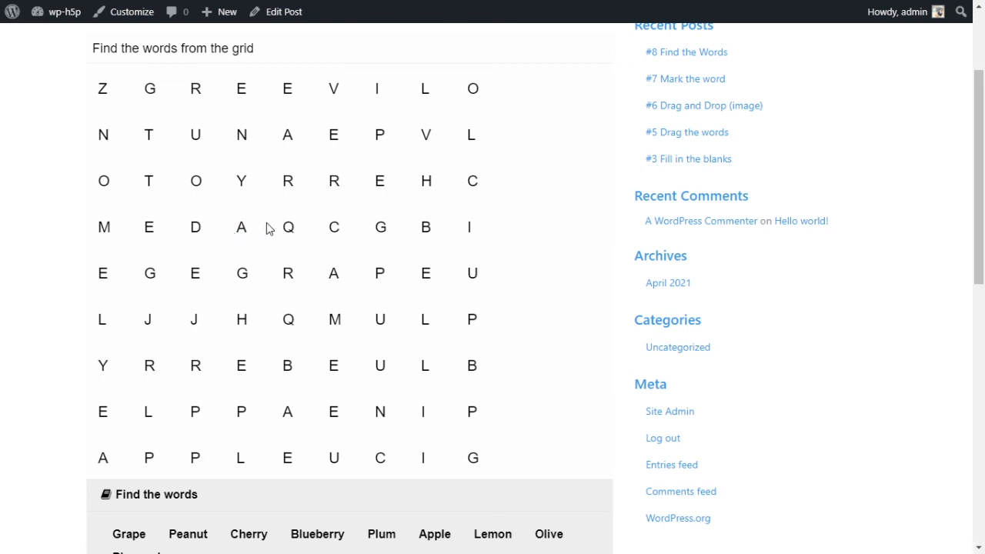
Step: Mark "Grape" and "Apple" horizontally and "Peanut" backwards in the published puzzle's letter grid
left_click_drag(246, 226, 115, 197)
left_click_drag(237, 278, 435, 277)
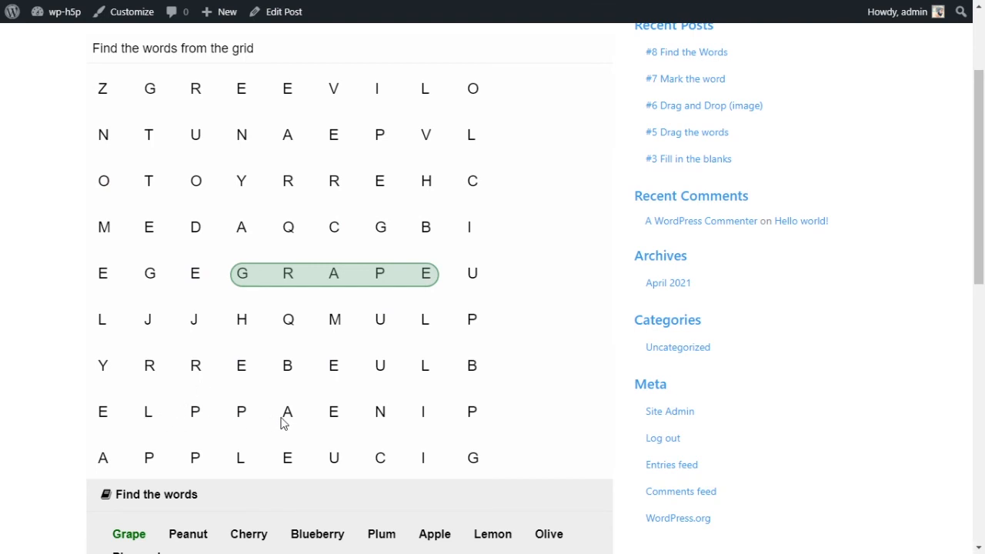
left_click_drag(108, 460, 305, 461)
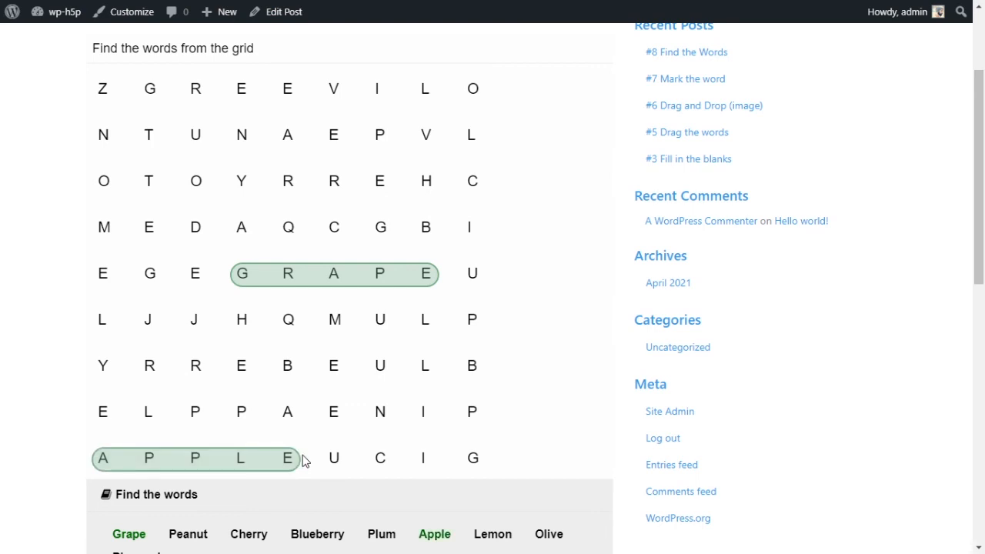
left_click_drag(149, 139, 397, 136)
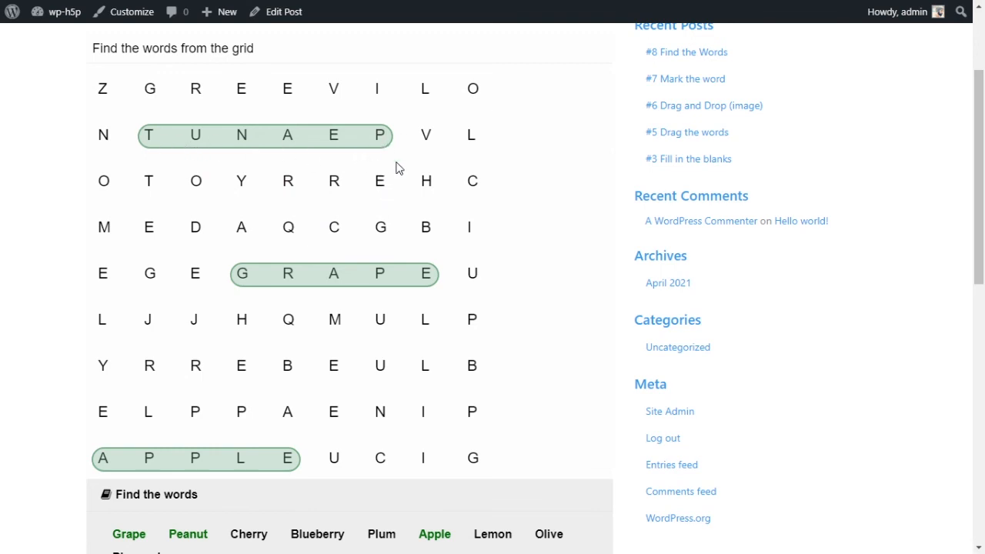
scroll(433, 255, "down", 1)
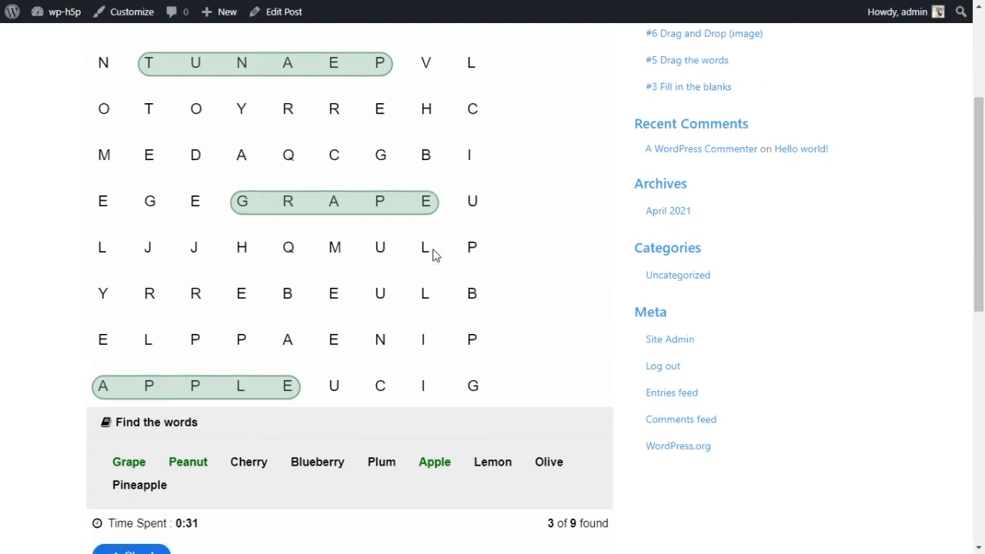
scroll(448, 311, "up", 2)
scroll(393, 269, "up", 1)
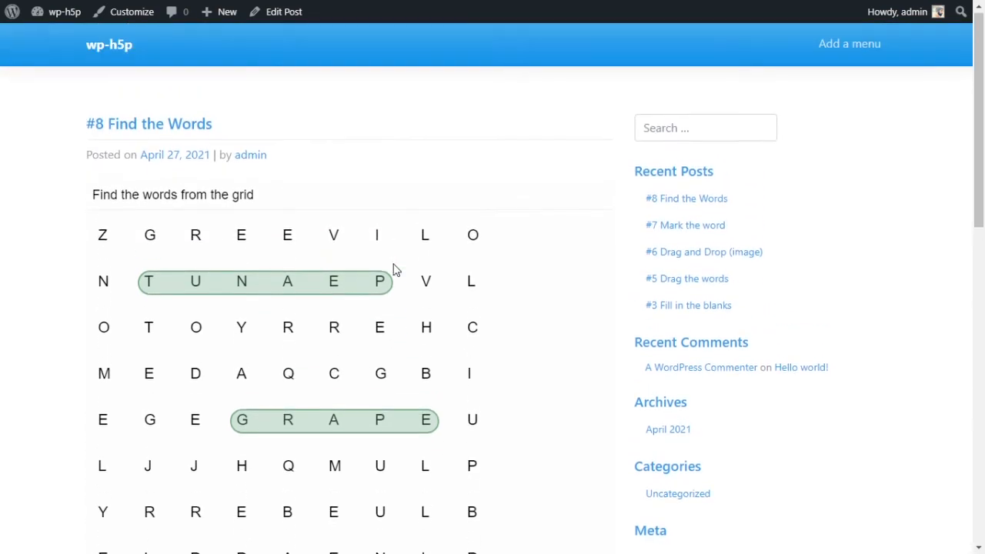
scroll(393, 269, "down", 2)
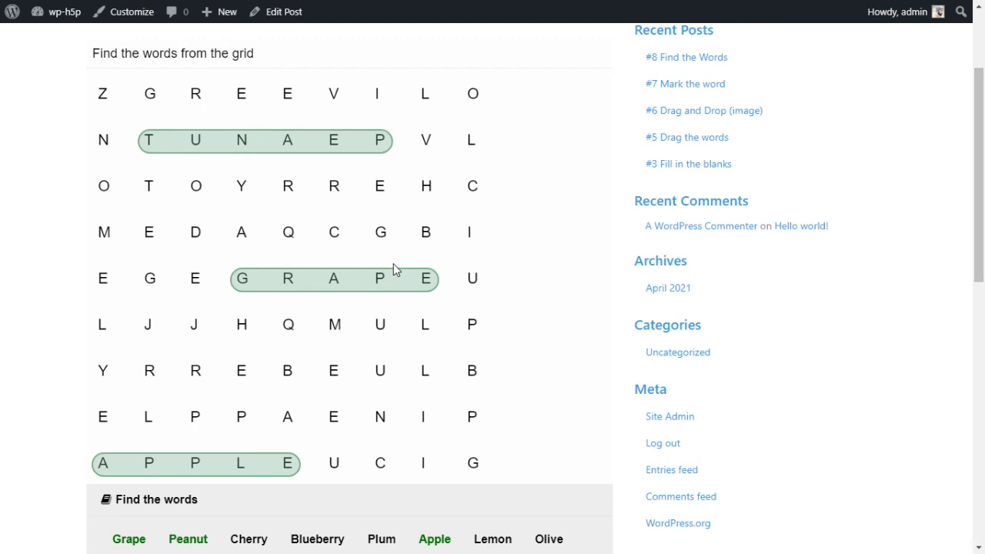
scroll(365, 251, "up", 2)
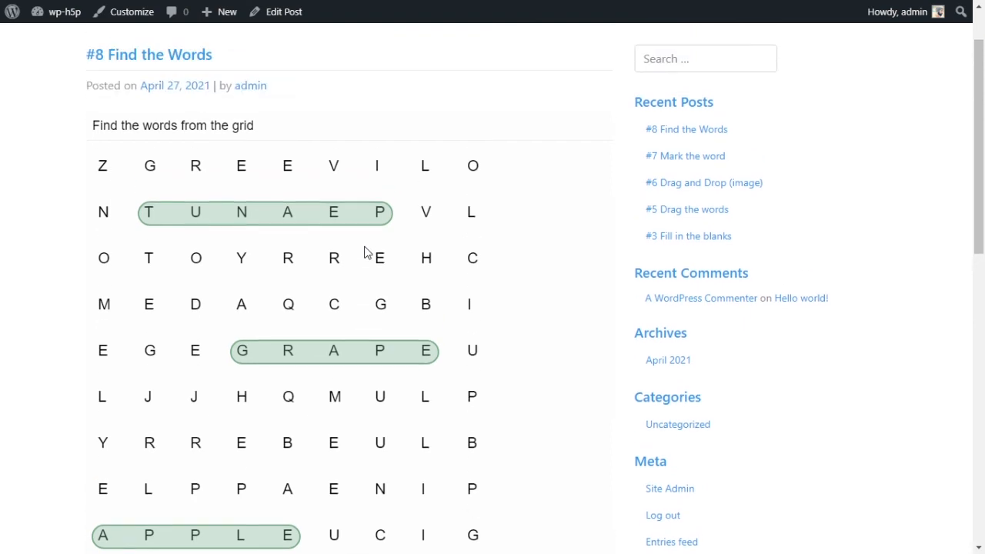